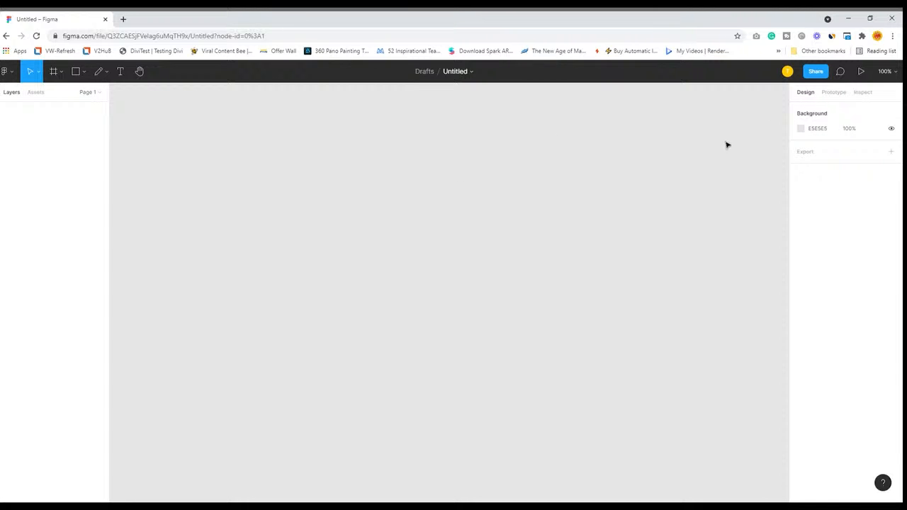
Darken the canvas background to the grey C6C6C6.
{"action": "left_click", "coordinate": [800, 130]}
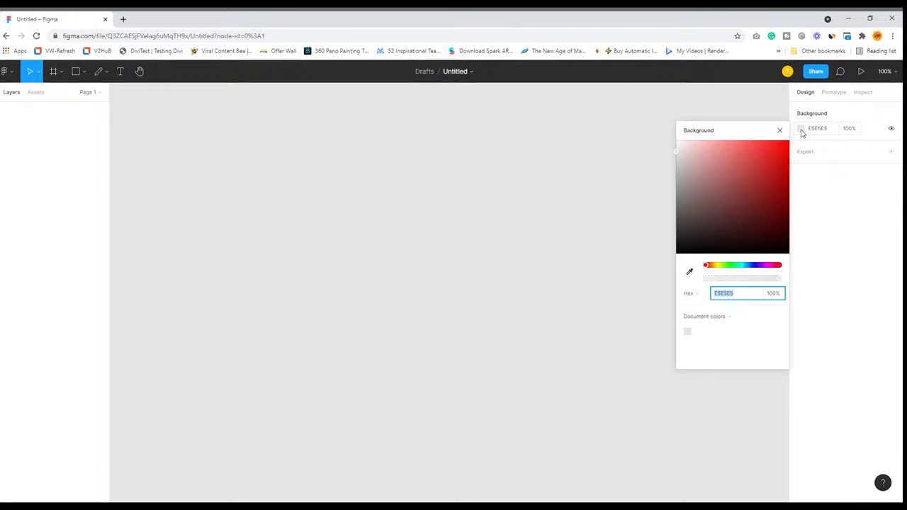
{"action": "left_click_drag", "start_coordinate": [678, 161], "coordinate": [678, 171]}
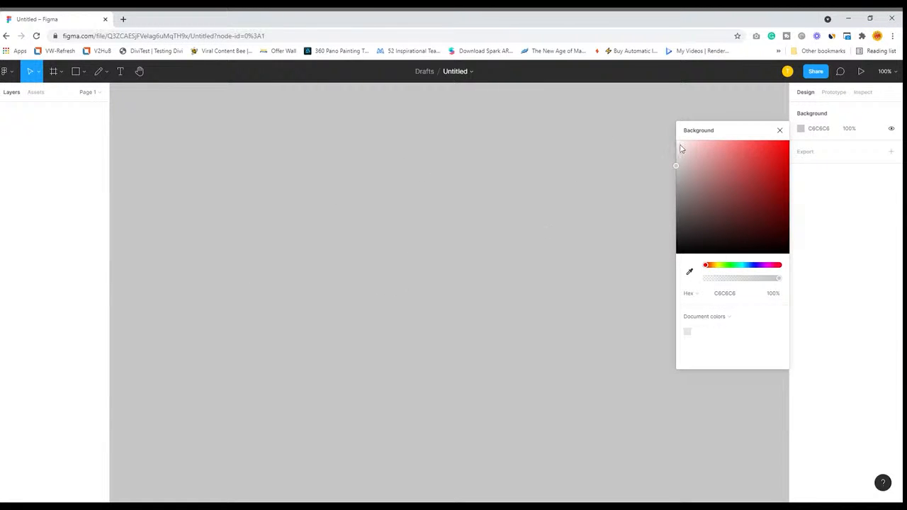
{"action": "left_click", "coordinate": [779, 130]}
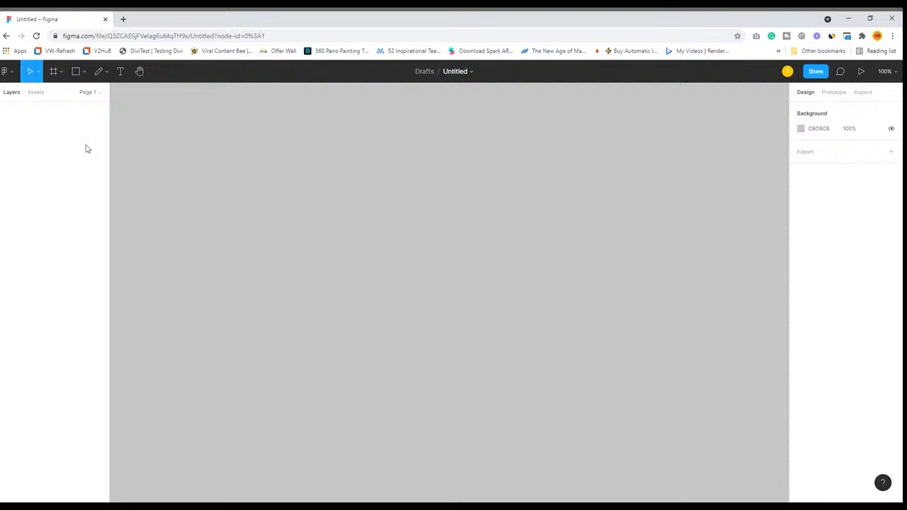
{"action": "left_click", "coordinate": [40, 74]}
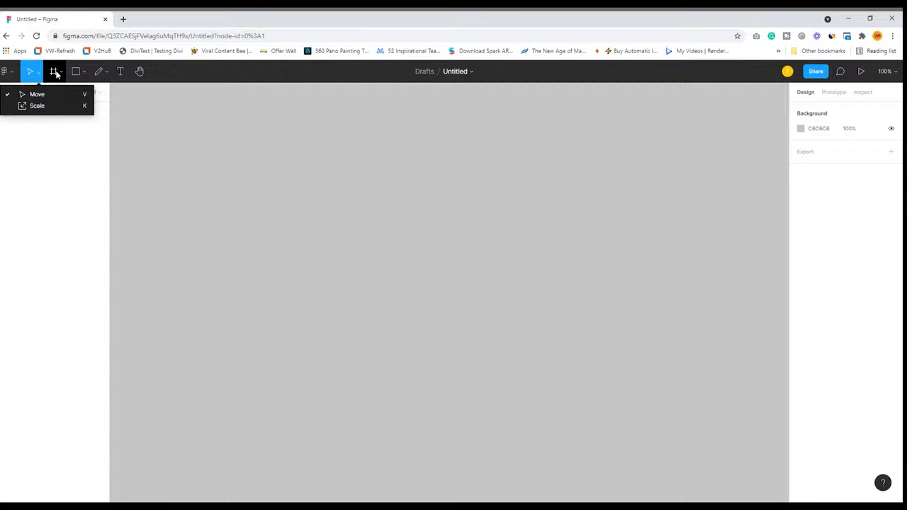
{"action": "left_click", "coordinate": [60, 146]}
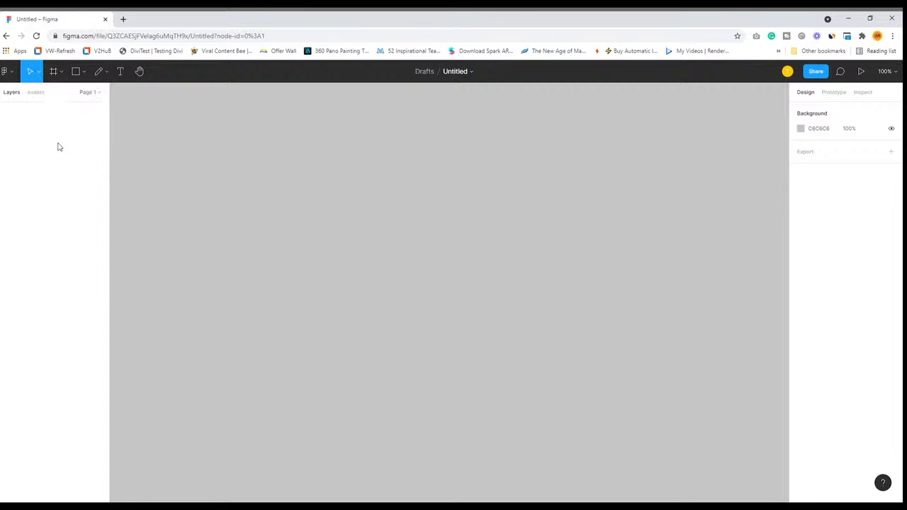
Review the frame size presets in every category: phone, tablet, desktop, presentation, watch, paper, social media and Figma Community.
{"action": "left_click", "coordinate": [54, 73]}
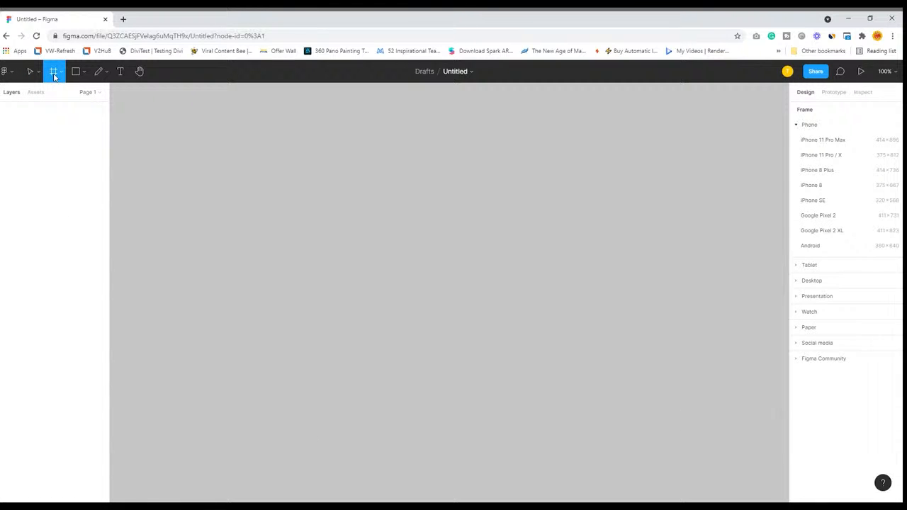
{"action": "left_click", "coordinate": [61, 74]}
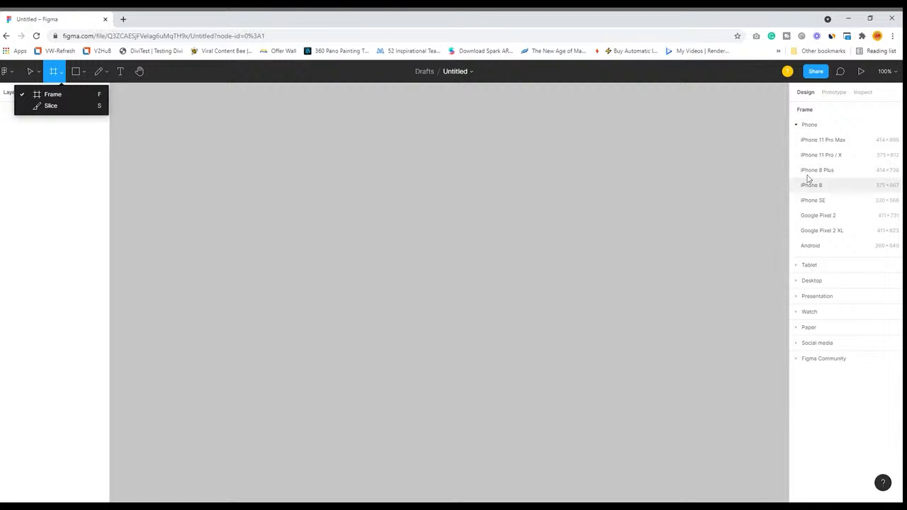
{"action": "left_click", "coordinate": [798, 266]}
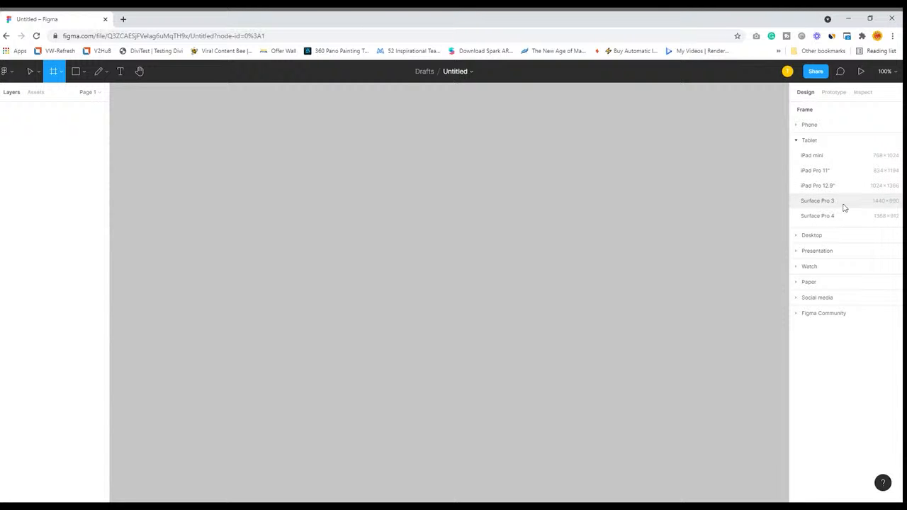
{"action": "left_click", "coordinate": [798, 238]}
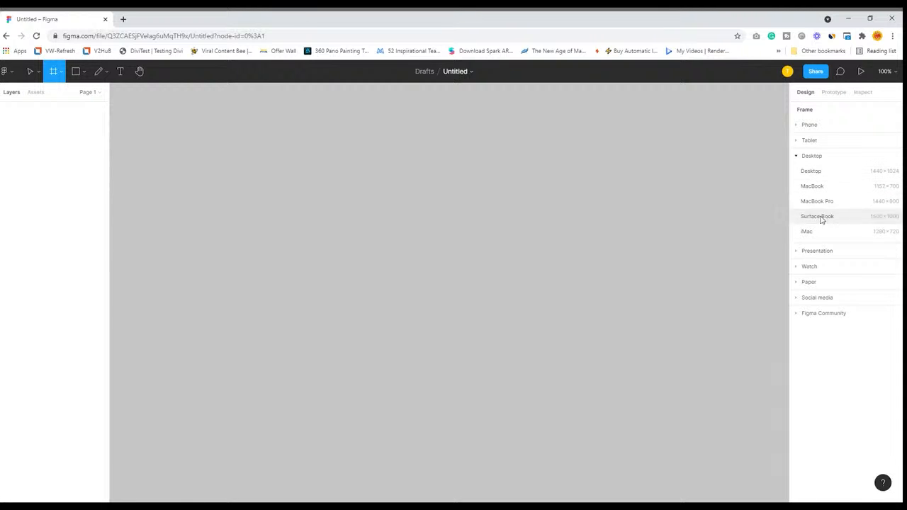
{"action": "left_click", "coordinate": [797, 252]}
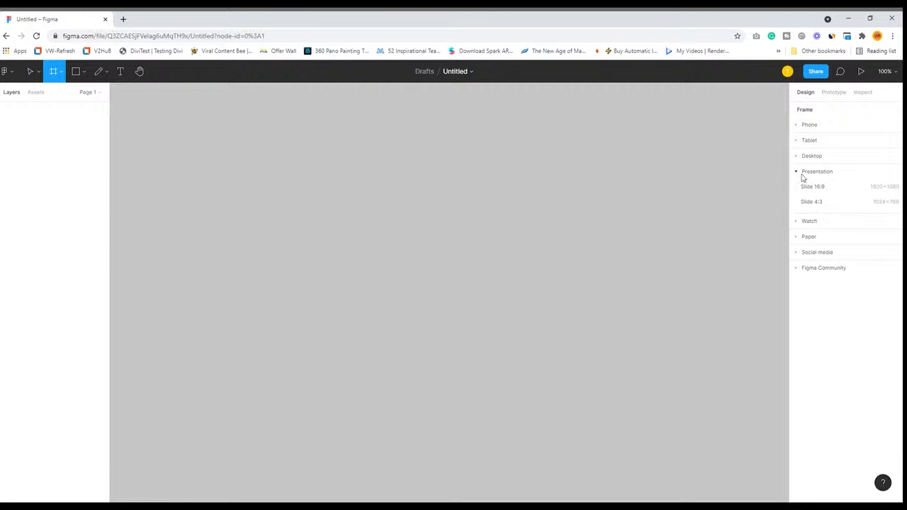
{"action": "left_click", "coordinate": [800, 221]}
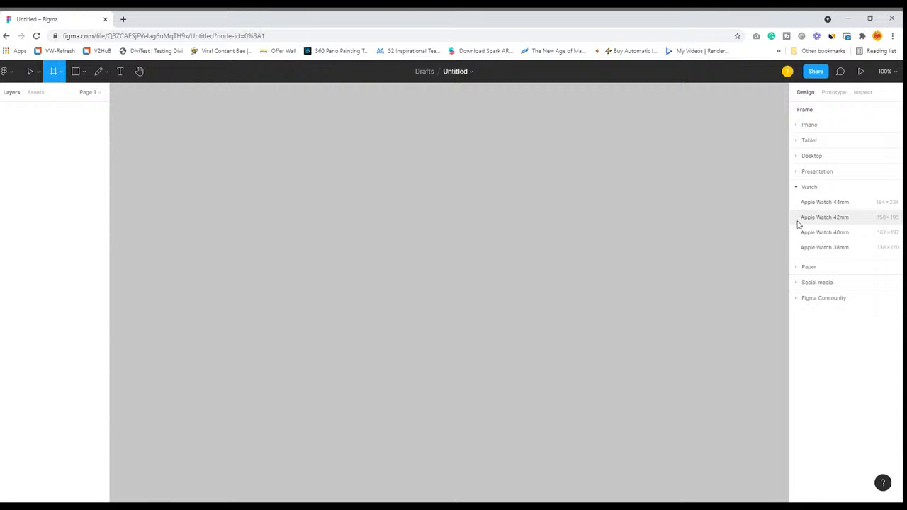
{"action": "left_click", "coordinate": [796, 267]}
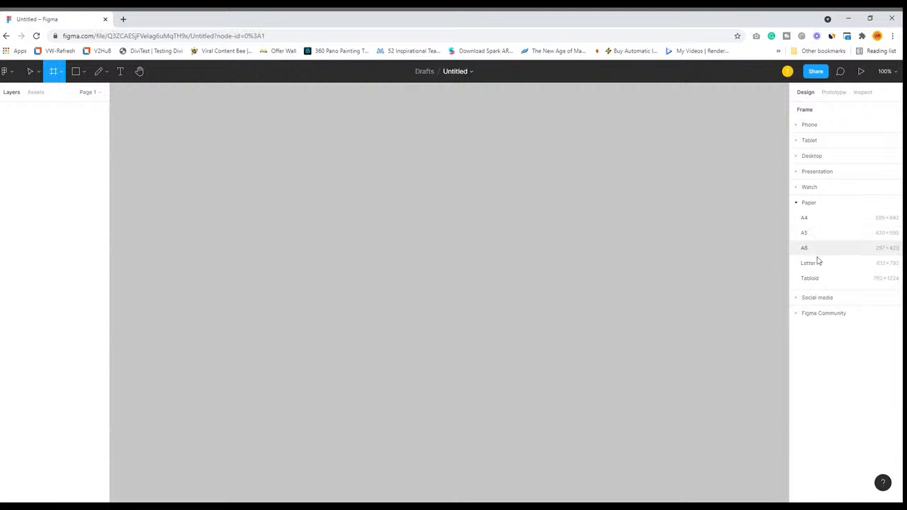
{"action": "left_click", "coordinate": [797, 203]}
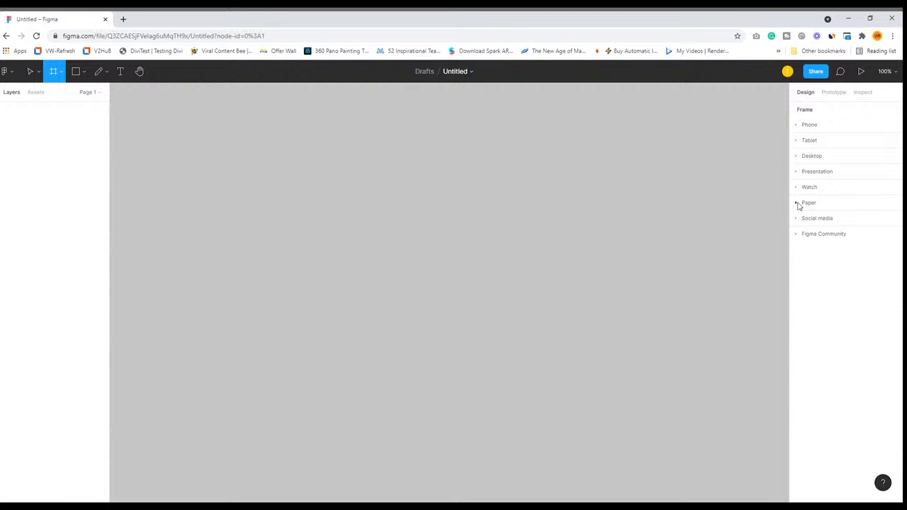
{"action": "left_click", "coordinate": [797, 219]}
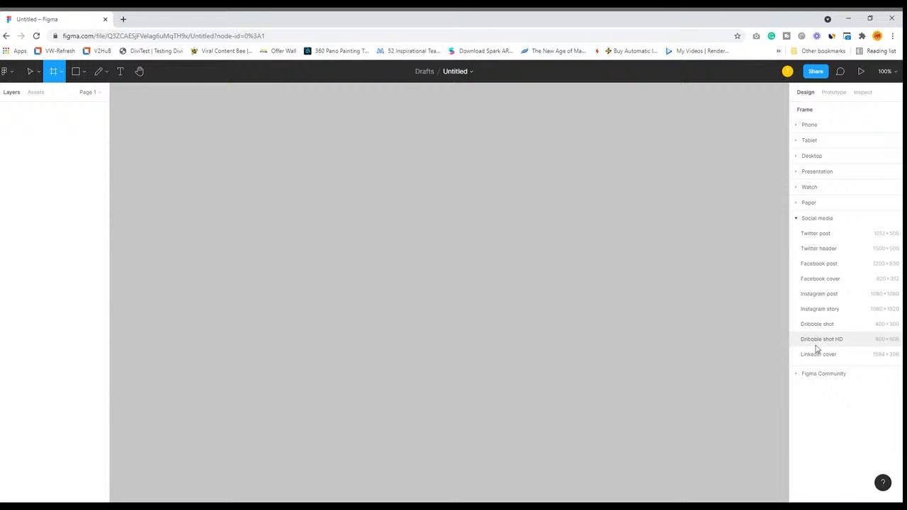
{"action": "left_click", "coordinate": [795, 219]}
{"action": "left_click", "coordinate": [795, 234]}
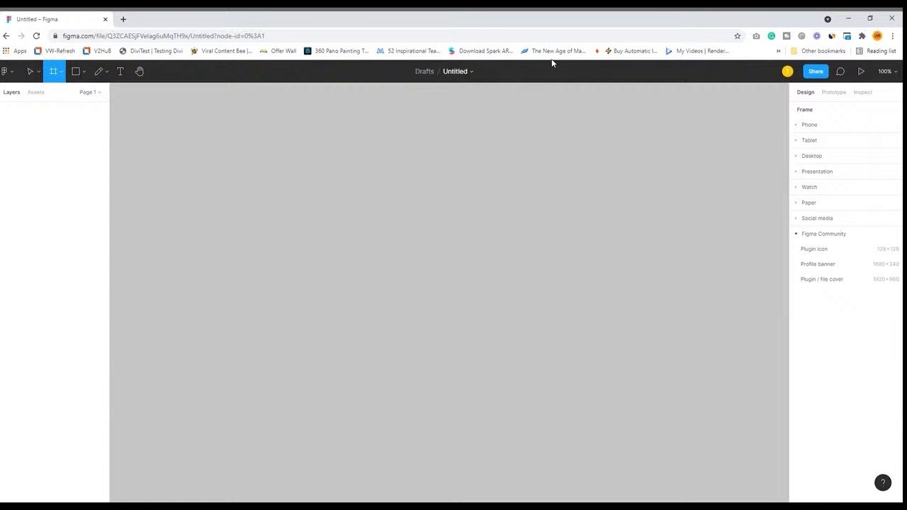
Add a 360 × 640 frame to the canvas using the Android phone preset, and leave it deselected.
{"action": "left_click", "coordinate": [798, 126]}
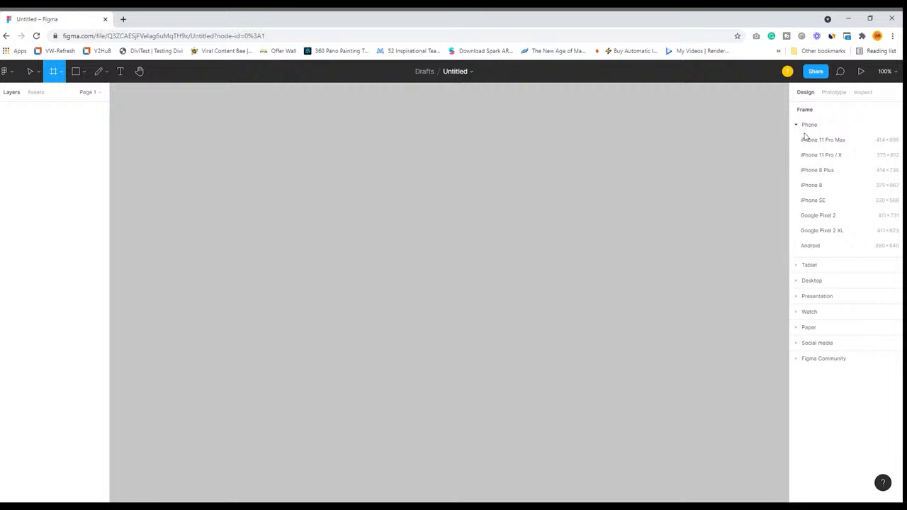
{"action": "left_click", "coordinate": [810, 246]}
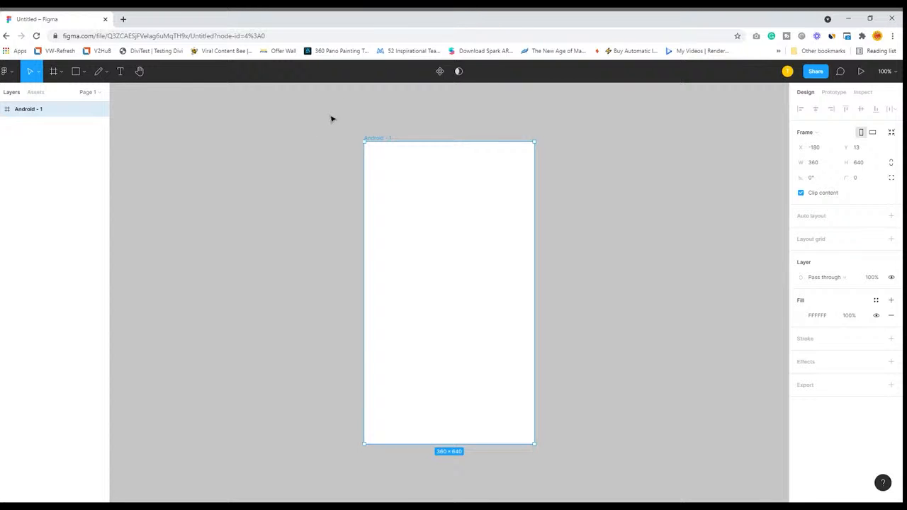
{"action": "left_click", "coordinate": [61, 74]}
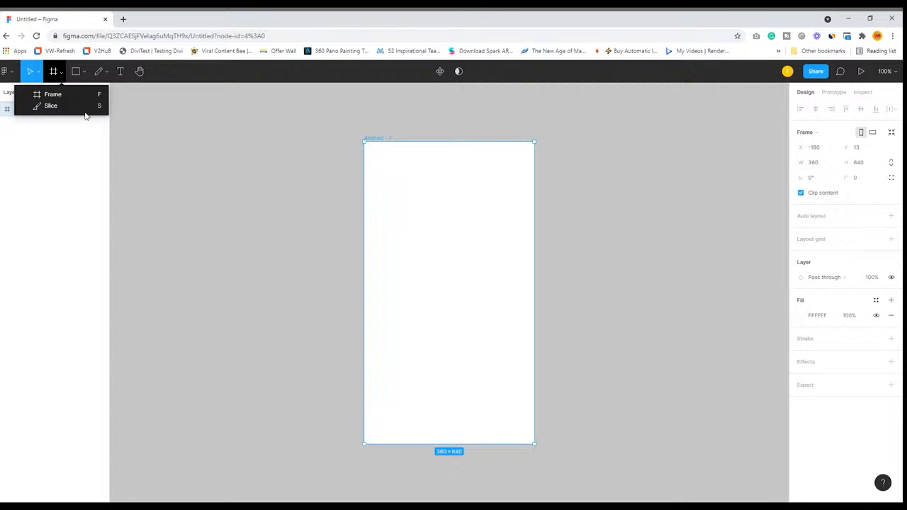
{"action": "left_click", "coordinate": [142, 137]}
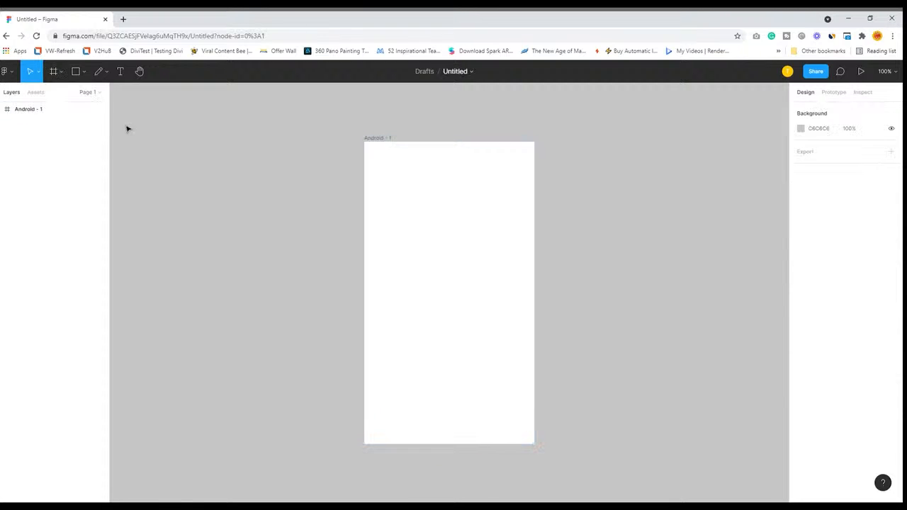
Draw a rectangle about 296 × 118 in the upper part of the Android frame.
{"action": "left_click", "coordinate": [83, 71]}
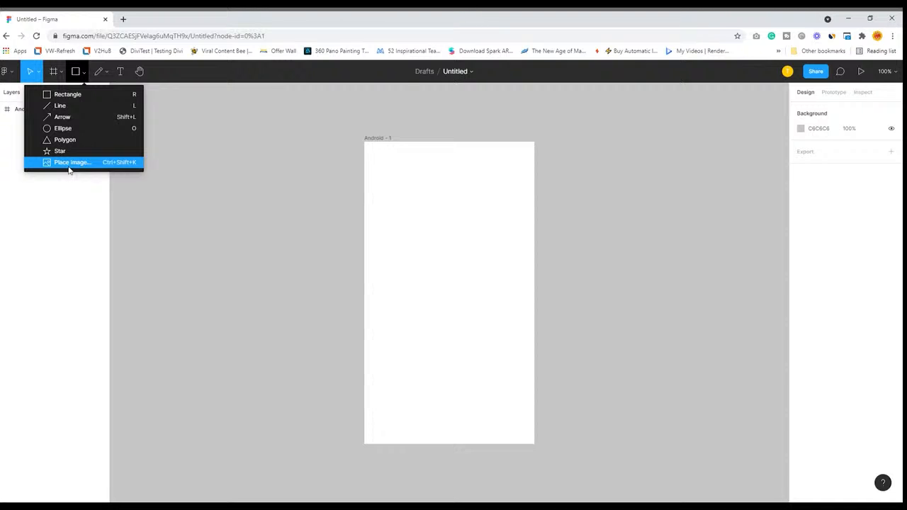
{"action": "left_click", "coordinate": [73, 94]}
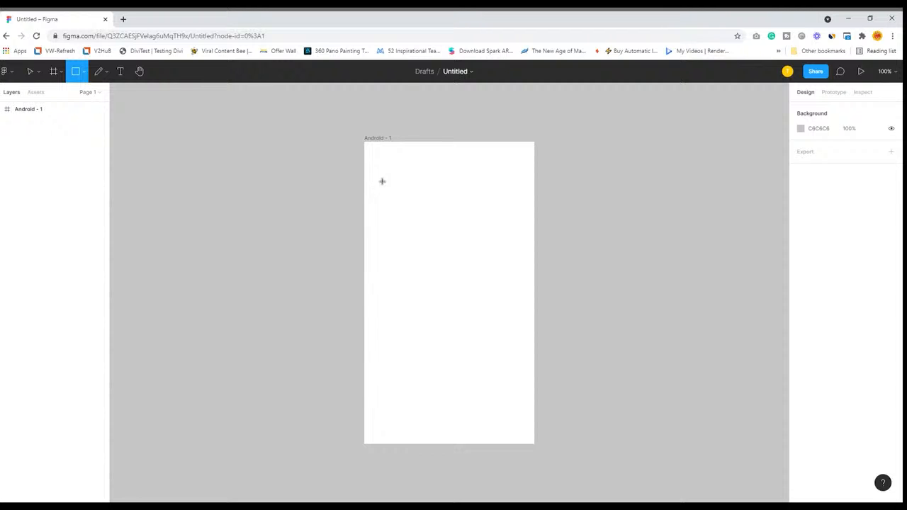
{"action": "left_click_drag", "start_coordinate": [377, 170], "coordinate": [518, 227]}
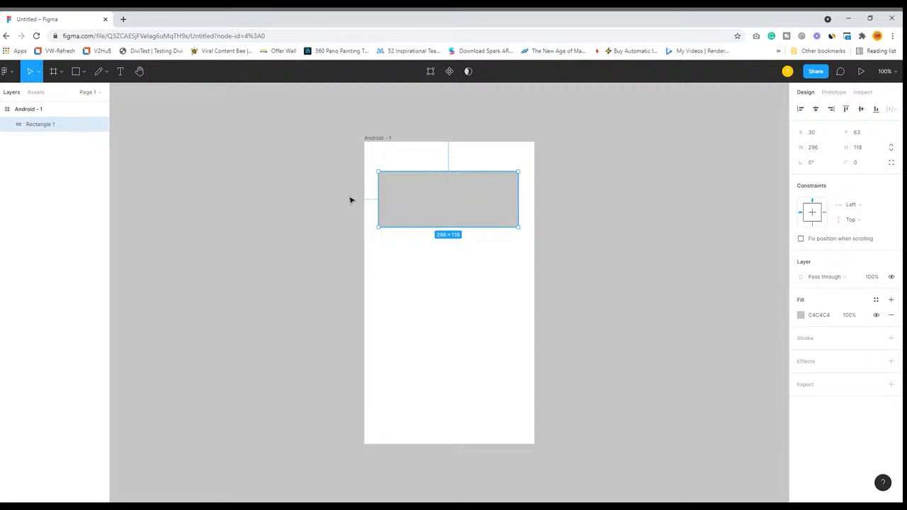
Move the rectangle into the frame's top-left corner and enlarge it to about 360 × 168, spanning the frame's width.
{"action": "left_click_drag", "start_coordinate": [414, 190], "coordinate": [400, 163]}
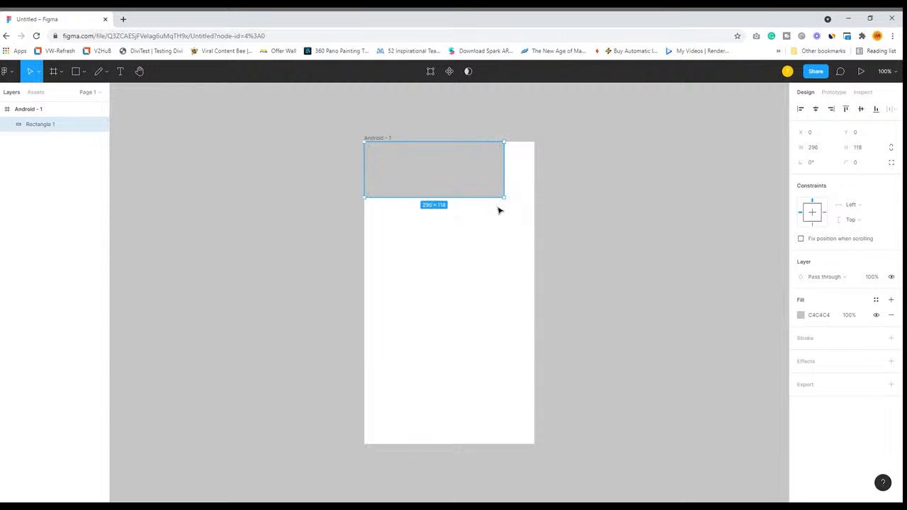
{"action": "left_click_drag", "start_coordinate": [510, 204], "coordinate": [538, 227]}
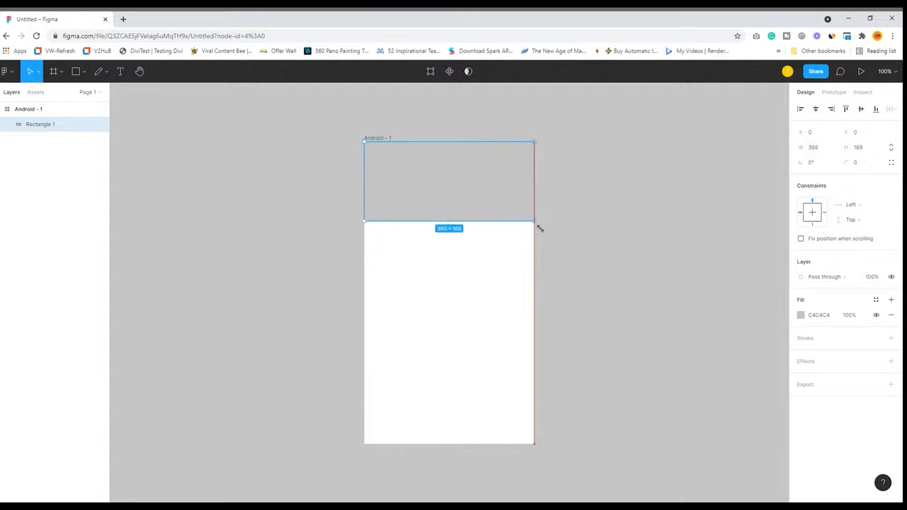
{"action": "left_click", "coordinate": [214, 213]}
{"action": "left_click", "coordinate": [449, 186]}
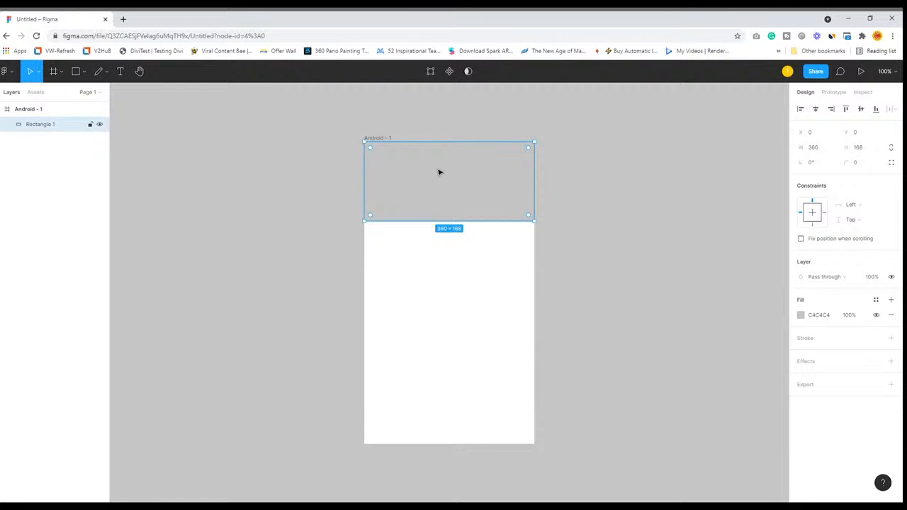
Shrink the rectangle to about 258 × 103 and place it at about X 51, Y 88 in the frame.
{"action": "left_click", "coordinate": [39, 72]}
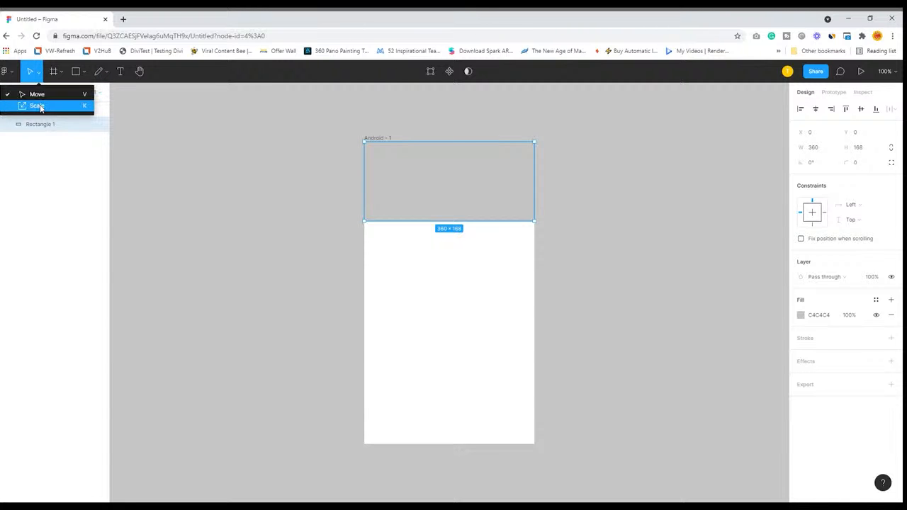
{"action": "left_click_drag", "start_coordinate": [536, 186], "coordinate": [505, 210]}
{"action": "mouse_move", "coordinate": [537, 208]}
{"action": "left_mouse_down"}
{"action": "mouse_move", "coordinate": [441, 209]}
{"action": "mouse_move", "coordinate": [468, 216]}
{"action": "mouse_move", "coordinate": [541, 208]}
{"action": "left_mouse_up"}
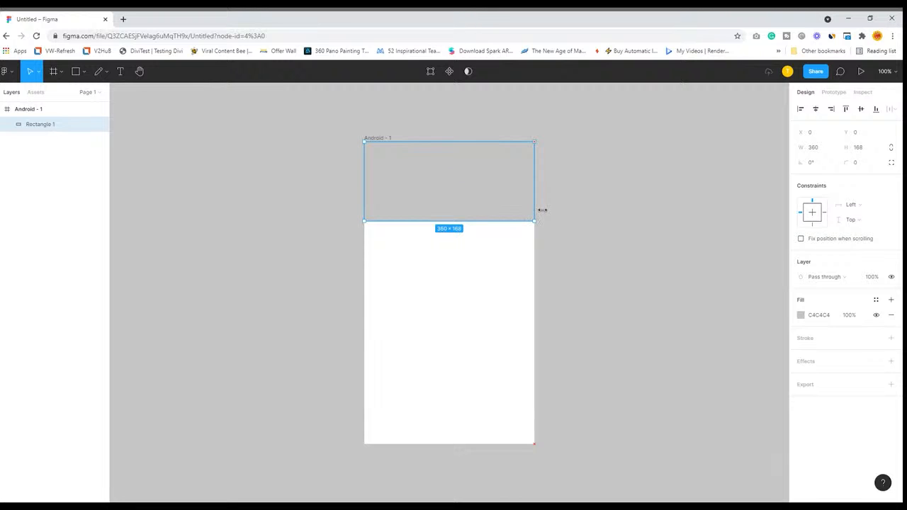
{"action": "left_click_drag", "start_coordinate": [368, 149], "coordinate": [438, 207]}
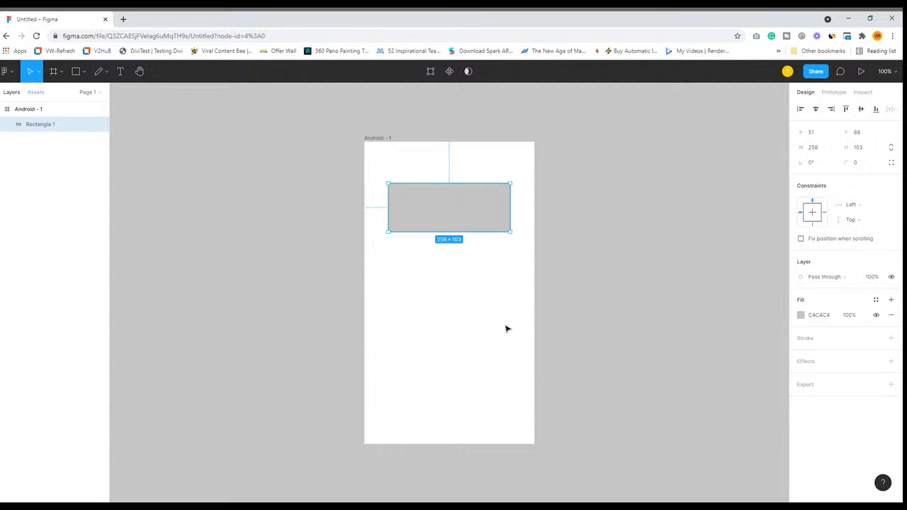
Enlarge the rectangle proportionally with the Scale tool to about 358 × 143.
{"action": "left_click", "coordinate": [39, 72]}
{"action": "left_click", "coordinate": [35, 106]}
{"action": "left_click_drag", "start_coordinate": [453, 187], "coordinate": [457, 172]}
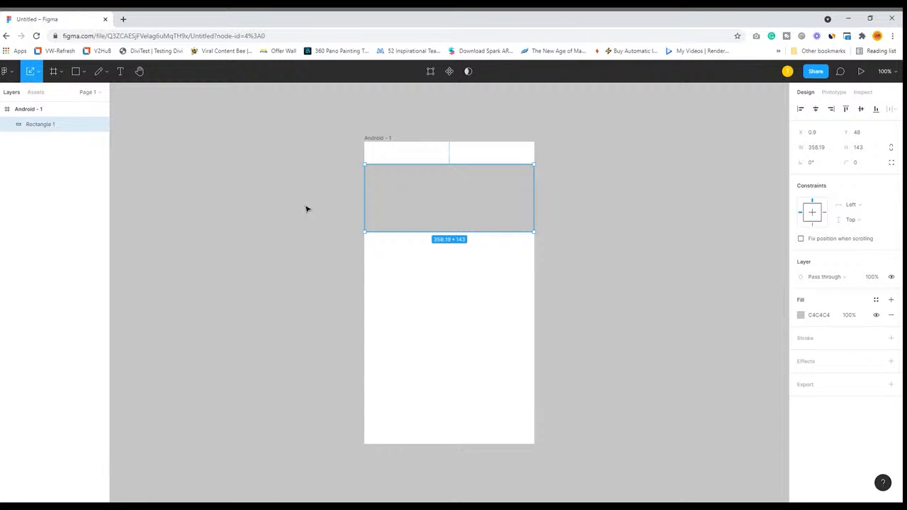
With the Move tool, resize the rectangle to about 360 × 176 and position it at about X 0, Y 41.
{"action": "left_click", "coordinate": [39, 75]}
{"action": "left_click", "coordinate": [37, 93]}
{"action": "left_click_drag", "start_coordinate": [399, 203], "coordinate": [400, 181]}
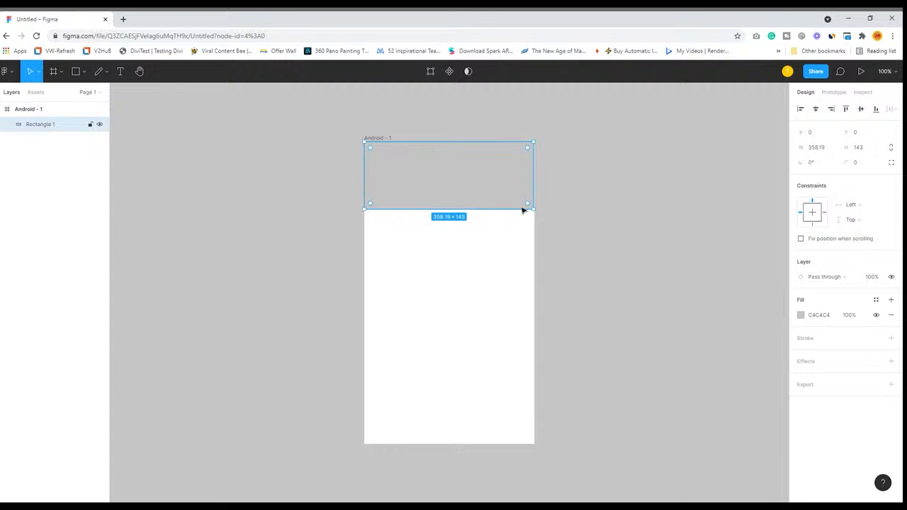
{"action": "left_click_drag", "start_coordinate": [539, 216], "coordinate": [538, 230]}
{"action": "left_click_drag", "start_coordinate": [458, 192], "coordinate": [455, 210]}
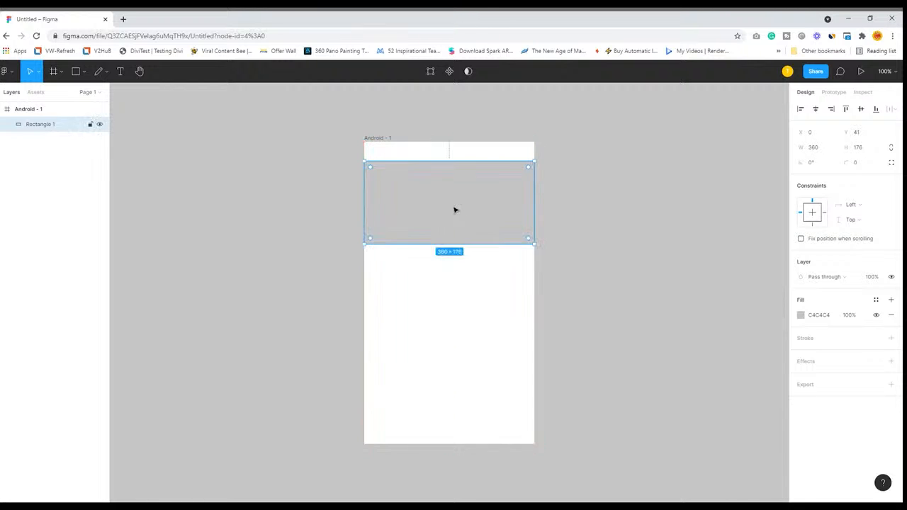
Draw a horizontal line about 304 long below the rectangle, at about X 22, Y 288.
{"action": "left_click", "coordinate": [83, 73]}
{"action": "left_click", "coordinate": [56, 104]}
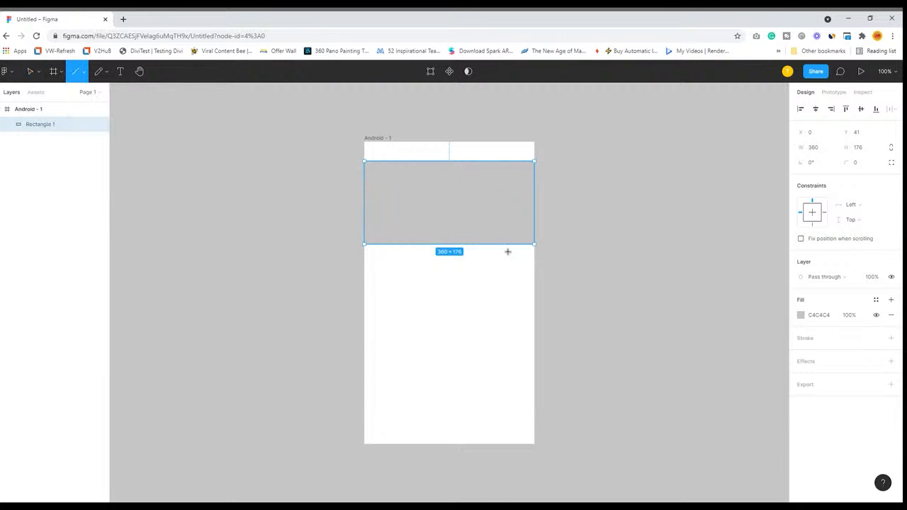
{"action": "left_click_drag", "start_coordinate": [374, 278], "coordinate": [521, 283]}
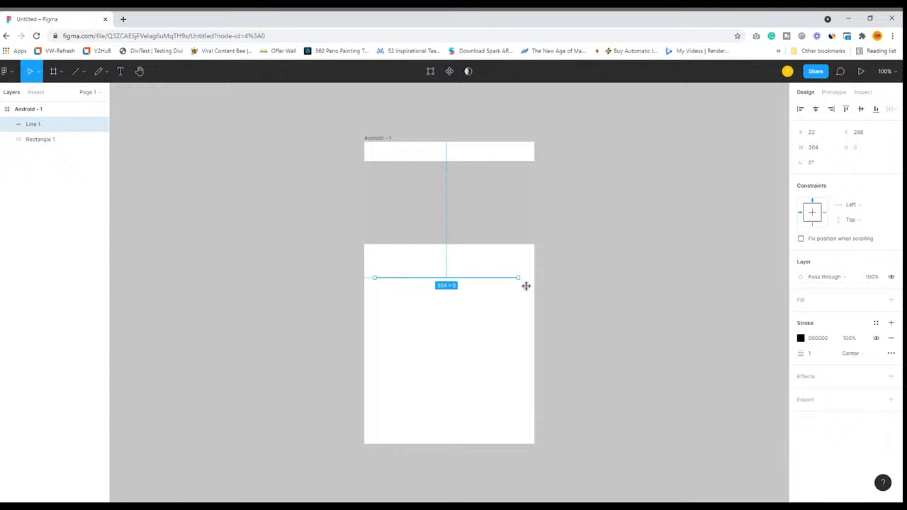
Draw a horizontal arrow pointing right, about 303 long, below the line at about X 23, Y 353.
{"action": "left_click", "coordinate": [83, 72]}
{"action": "left_click", "coordinate": [84, 117]}
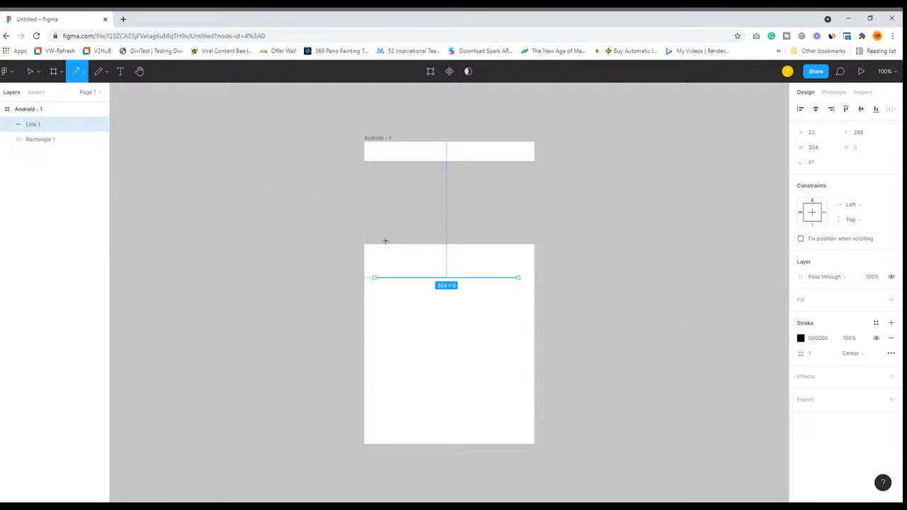
{"action": "left_click_drag", "start_coordinate": [374, 309], "coordinate": [519, 313]}
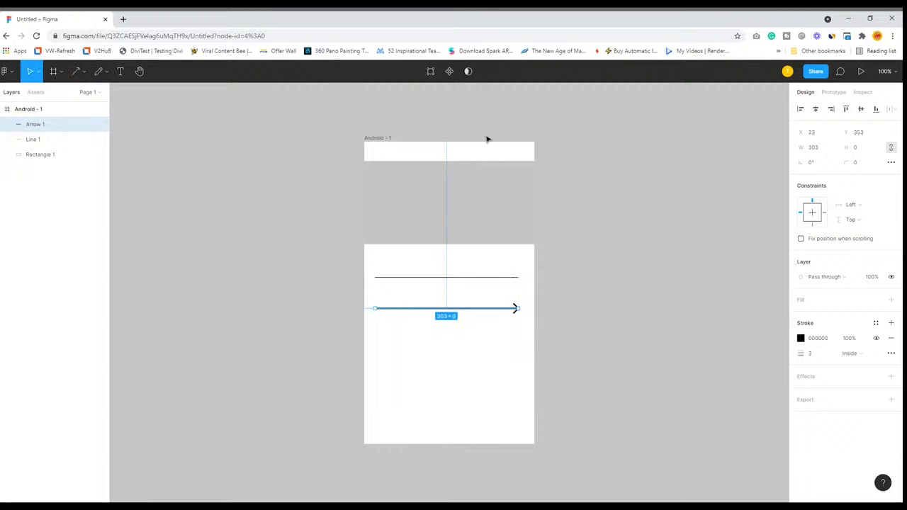
Draw a flat ellipse about 315 × 40 below the arrow, at about X 11, Y 394.
{"action": "left_click", "coordinate": [83, 71]}
{"action": "left_click", "coordinate": [62, 127]}
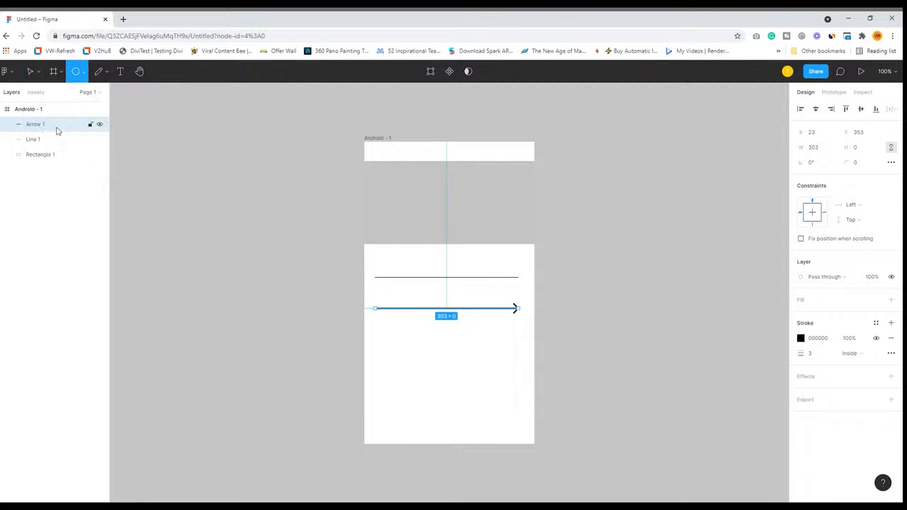
{"action": "left_click_drag", "start_coordinate": [369, 328], "coordinate": [521, 351]}
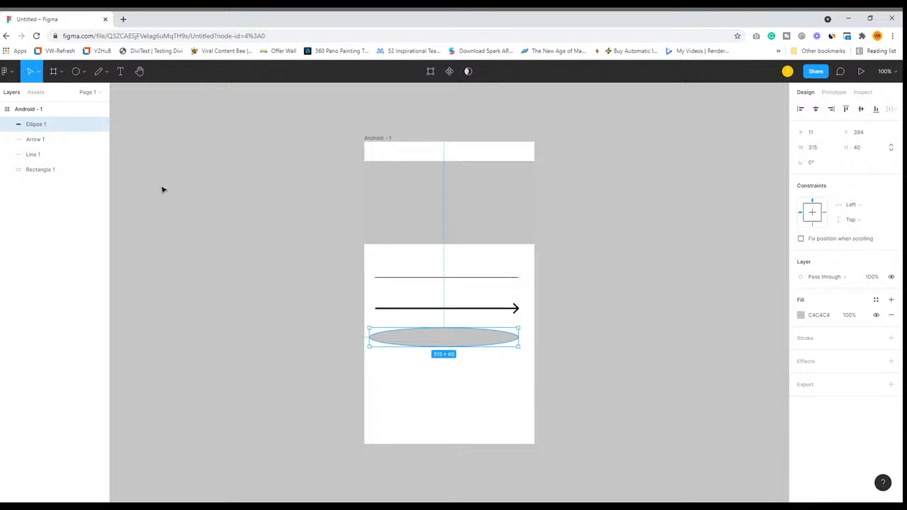
Draw a circle about 112 × 112 below the flat ellipse at about X 32, Y 464, and deselect it.
{"action": "left_click", "coordinate": [81, 74]}
{"action": "left_click", "coordinate": [62, 129]}
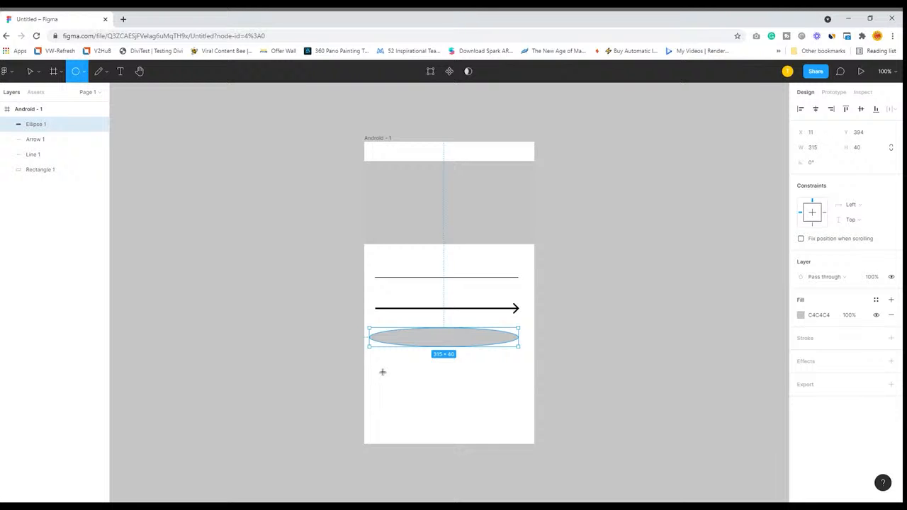
{"action": "left_click_drag", "start_coordinate": [379, 360], "coordinate": [433, 415]}
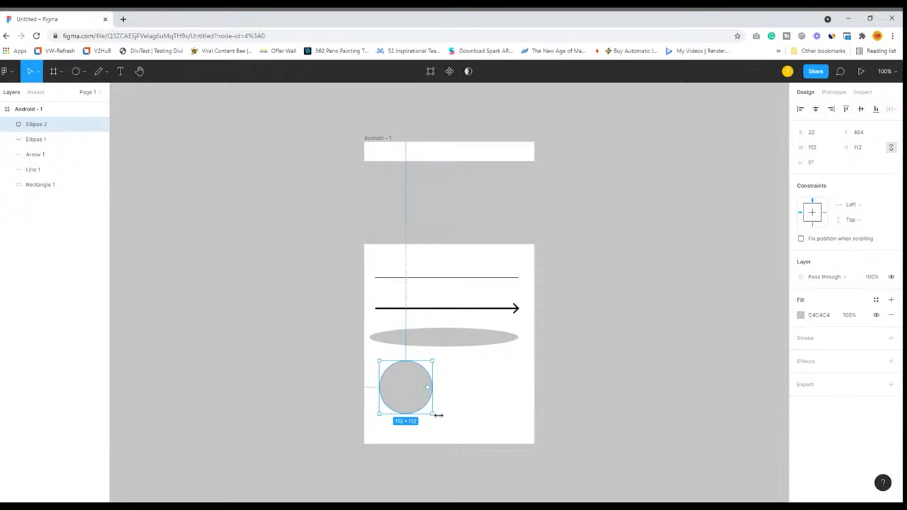
{"action": "left_click", "coordinate": [39, 74]}
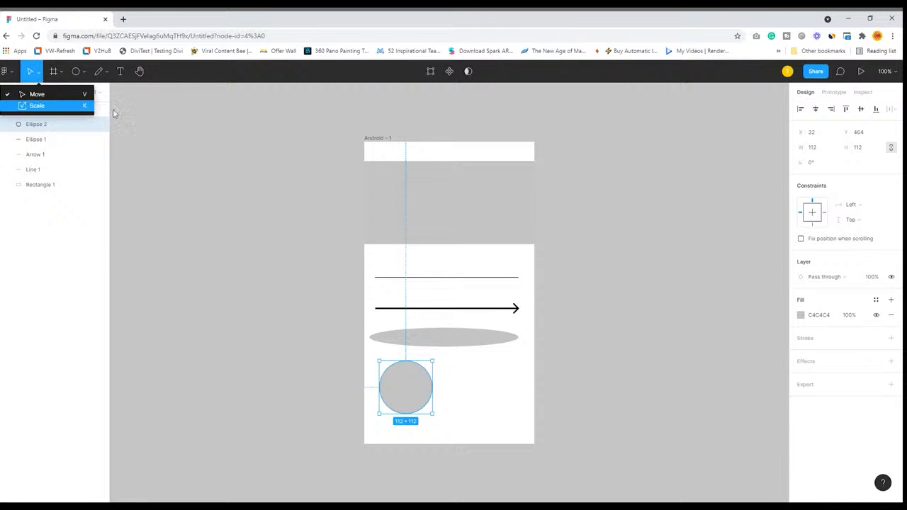
{"action": "left_click", "coordinate": [180, 128]}
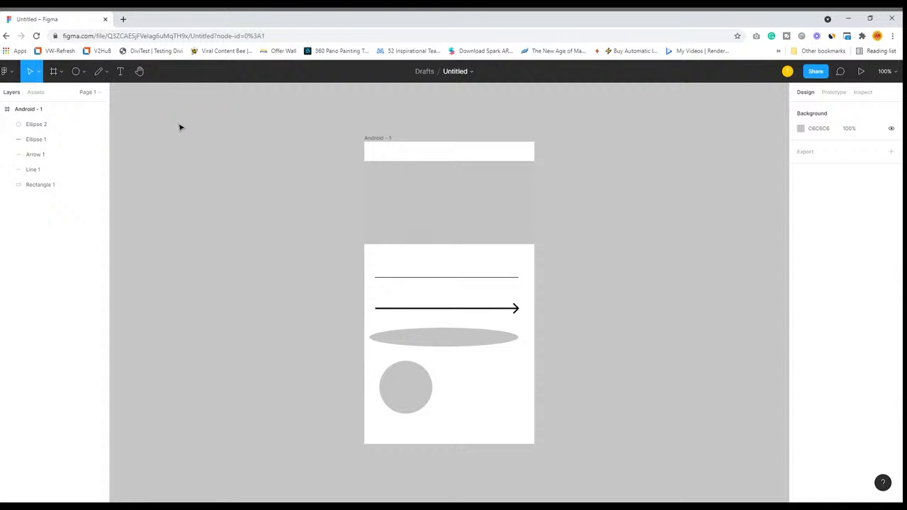
Draw a triangle about 129 × 103 beside the circle at about X 156, Y 448, and round its corners to radius 4.
{"action": "left_click", "coordinate": [84, 74]}
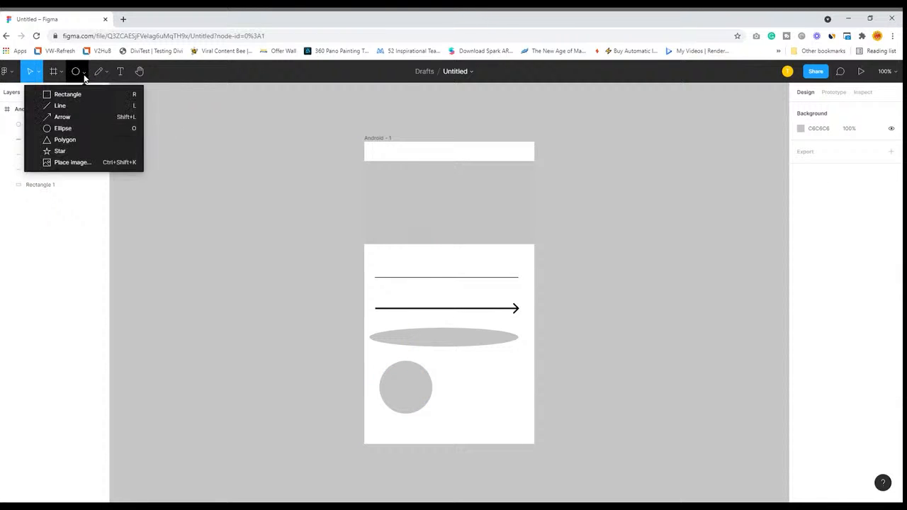
{"action": "left_click", "coordinate": [68, 139]}
{"action": "mouse_move", "coordinate": [456, 359]}
{"action": "left_mouse_down"}
{"action": "mouse_move", "coordinate": [521, 412]}
{"action": "mouse_move", "coordinate": [476, 381]}
{"action": "left_mouse_up"}
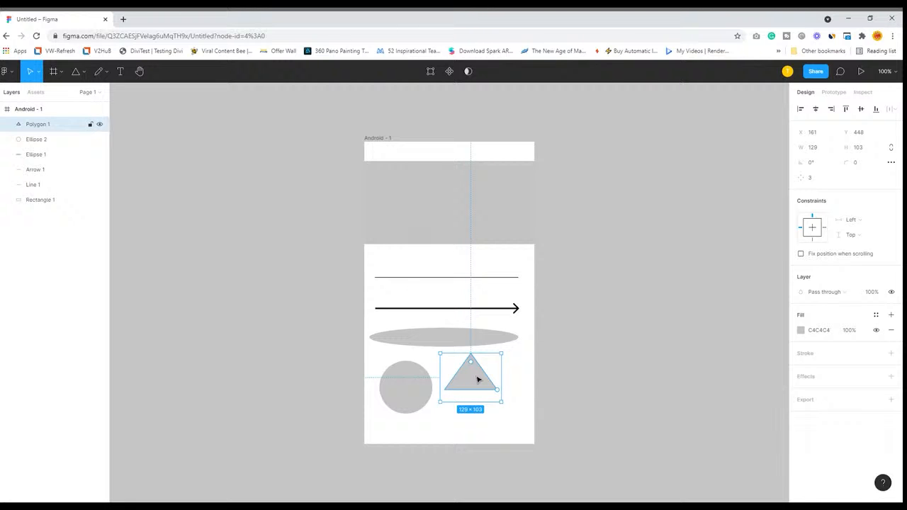
{"action": "left_click_drag", "start_coordinate": [478, 381], "coordinate": [474, 380]}
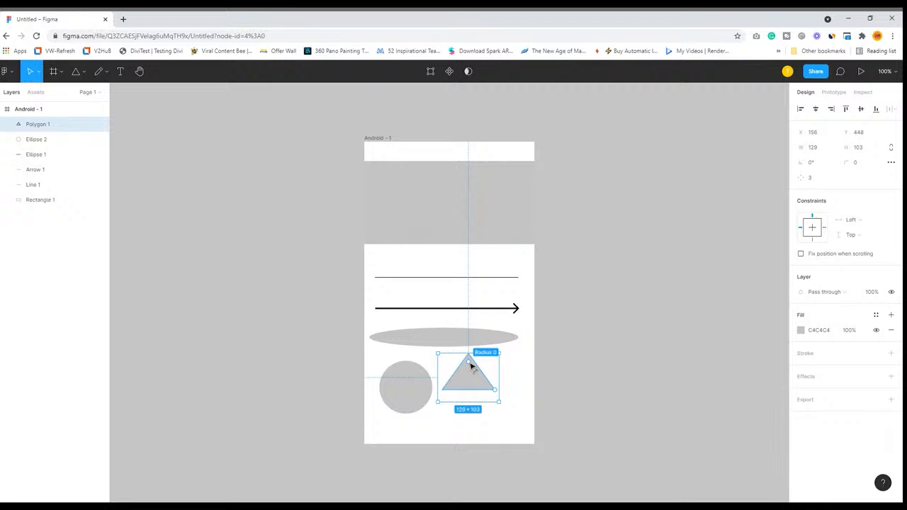
{"action": "mouse_move", "coordinate": [470, 364]}
{"action": "left_mouse_down"}
{"action": "mouse_move", "coordinate": [477, 368]}
{"action": "mouse_move", "coordinate": [461, 366]}
{"action": "mouse_move", "coordinate": [481, 371]}
{"action": "mouse_move", "coordinate": [449, 374]}
{"action": "mouse_move", "coordinate": [496, 360]}
{"action": "mouse_move", "coordinate": [481, 369]}
{"action": "mouse_move", "coordinate": [488, 362]}
{"action": "left_mouse_up"}
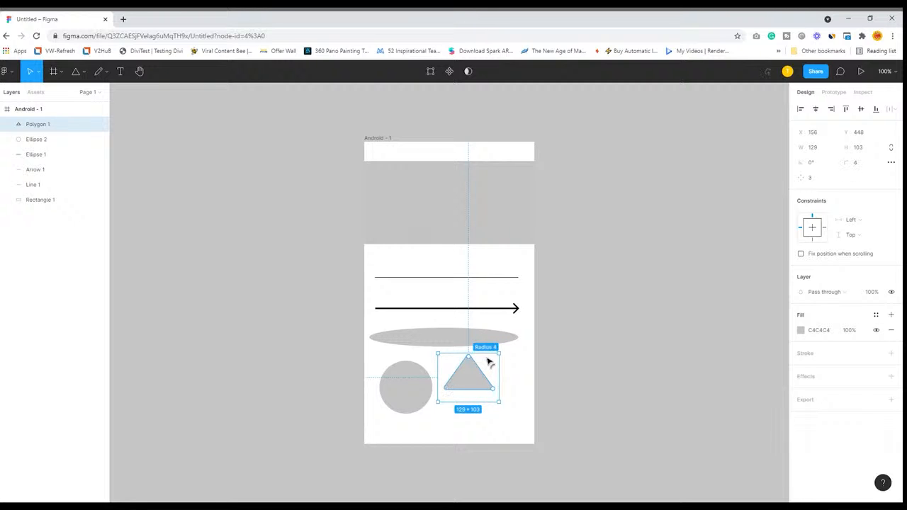
Draw a small five-pointed star overlapping the left end of the horizontal line.
{"action": "left_click", "coordinate": [82, 72]}
{"action": "left_click", "coordinate": [60, 151]}
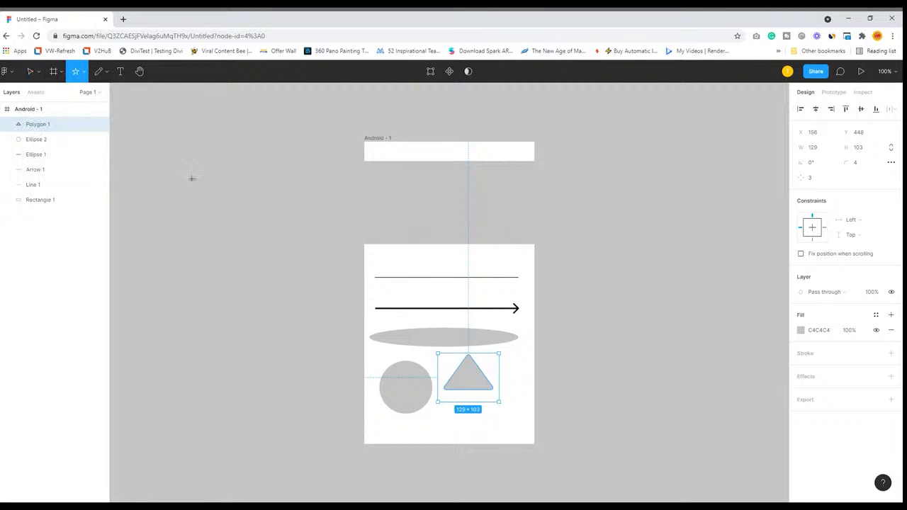
{"action": "mouse_move", "coordinate": [429, 253]}
{"action": "left_mouse_down"}
{"action": "mouse_move", "coordinate": [474, 293]}
{"action": "mouse_move", "coordinate": [396, 273]}
{"action": "left_mouse_up"}
Shrink the large rectangle and move its two upper corner points inward, the upper-right one to about X 166, Y 46.
{"action": "left_click", "coordinate": [419, 197]}
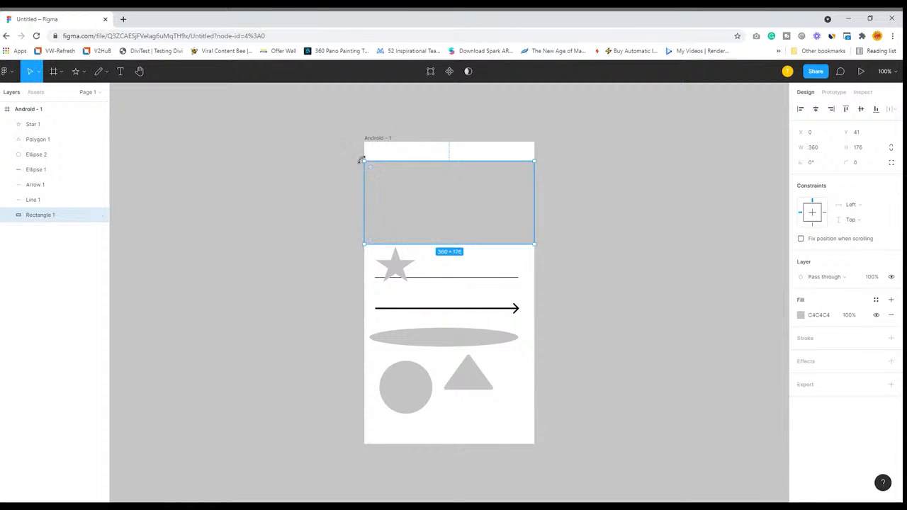
{"action": "left_click_drag", "start_coordinate": [370, 165], "coordinate": [417, 192]}
{"action": "double_click", "coordinate": [409, 184]}
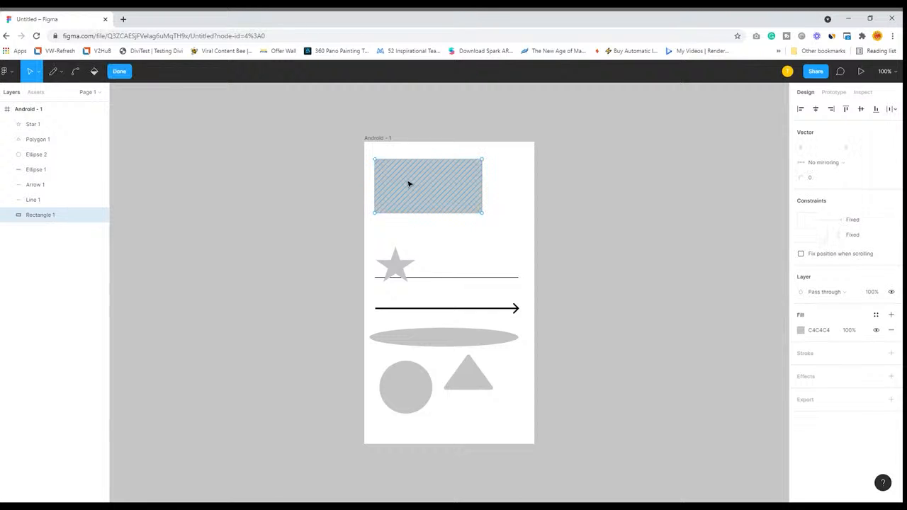
{"action": "left_click", "coordinate": [484, 162]}
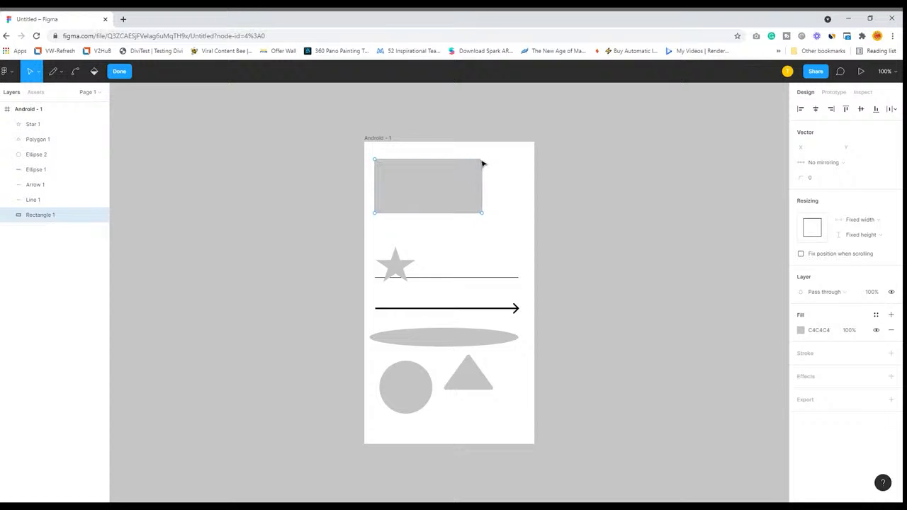
{"action": "left_click_drag", "start_coordinate": [482, 161], "coordinate": [437, 173]}
{"action": "left_click_drag", "start_coordinate": [375, 161], "coordinate": [447, 170]}
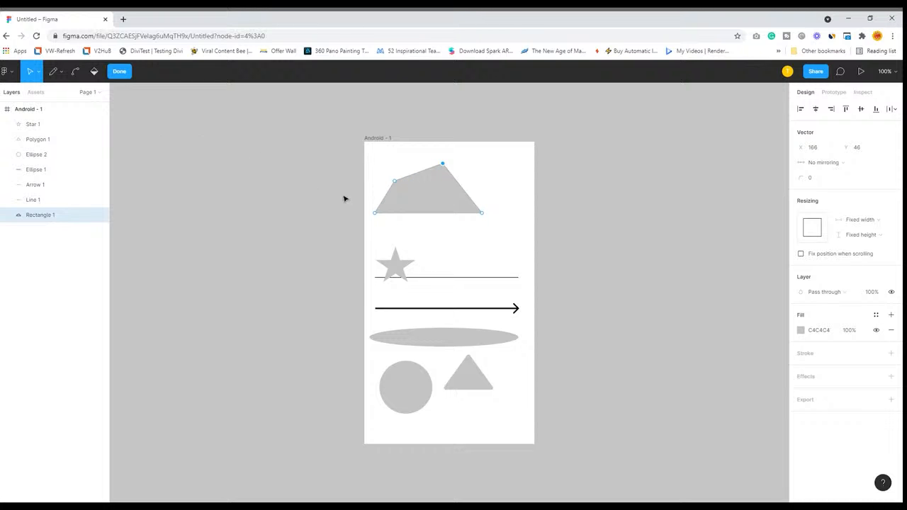
Delete the reshaped rectangle's fill and all its corner points, and leave vector editing.
{"action": "left_click", "coordinate": [409, 200]}
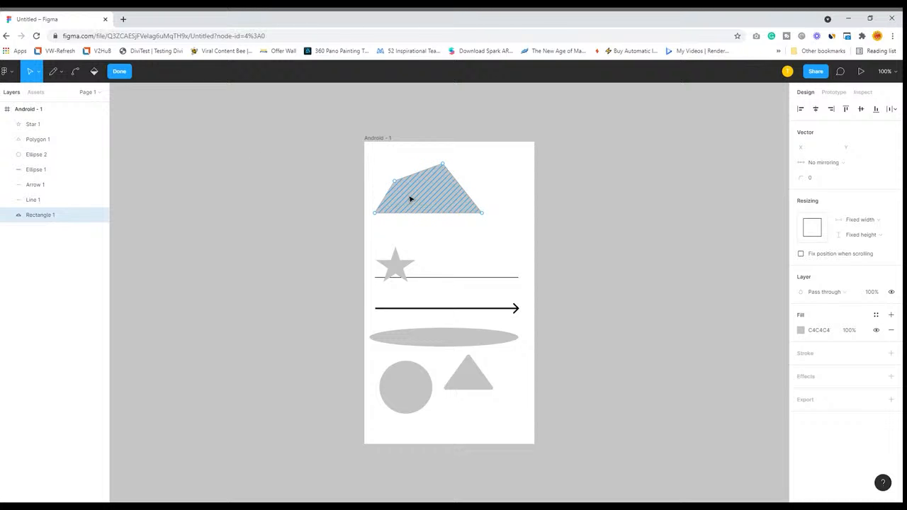
{"action": "key", "text": "Delete"}
{"action": "left_click_drag", "start_coordinate": [376, 165], "coordinate": [496, 230]}
{"action": "key", "text": "Delete"}
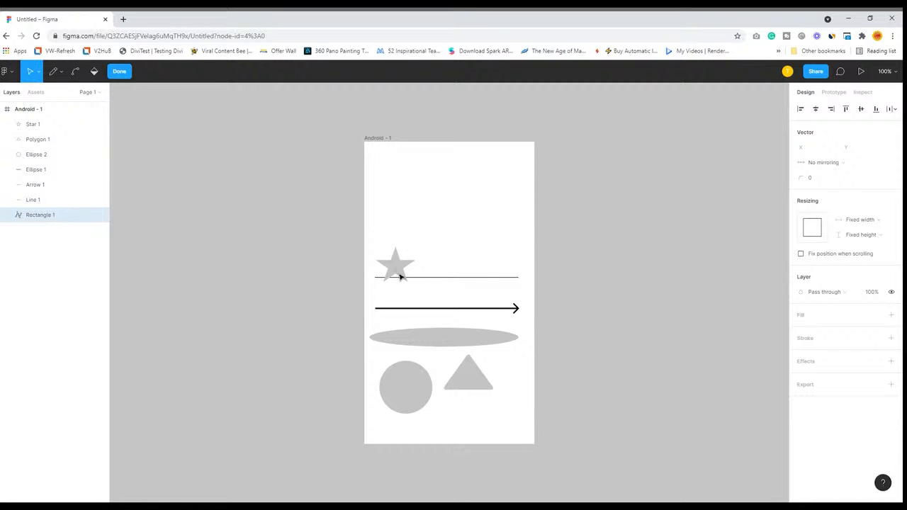
{"action": "key", "text": "Escape"}
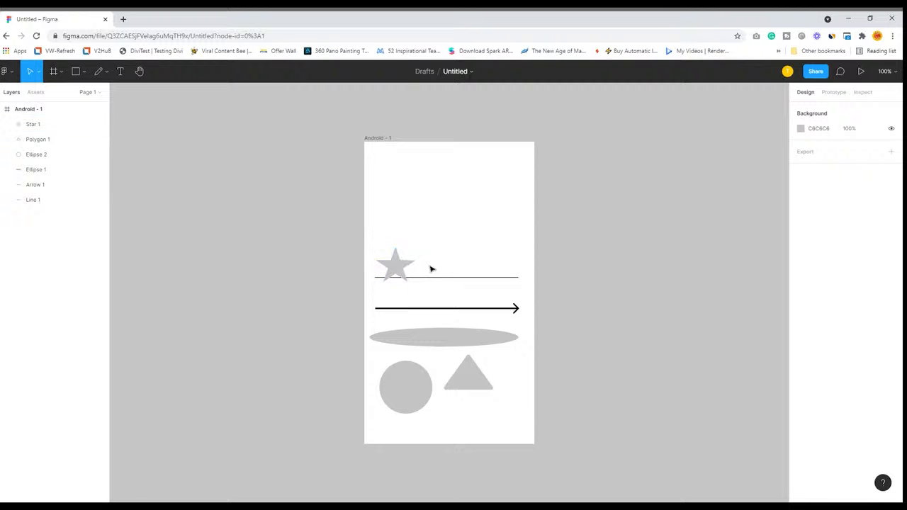
Delete the star, line, arrow, flat ellipse, circle and triangle from the Android frame.
{"action": "left_click", "coordinate": [406, 273]}
{"action": "key", "text": "Delete"}
{"action": "left_click", "coordinate": [437, 278]}
{"action": "key", "text": "Delete"}
{"action": "left_click", "coordinate": [443, 308]}
{"action": "key", "text": "Delete"}
{"action": "left_click", "coordinate": [441, 337]}
{"action": "key", "text": "Delete"}
{"action": "left_click", "coordinate": [416, 383]}
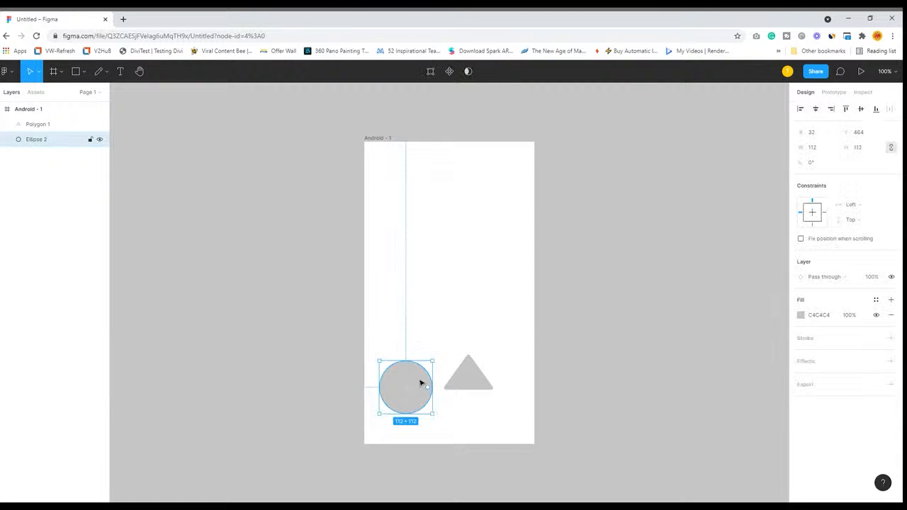
{"action": "key", "text": "Delete"}
{"action": "left_click", "coordinate": [483, 384]}
{"action": "key", "text": "Delete"}
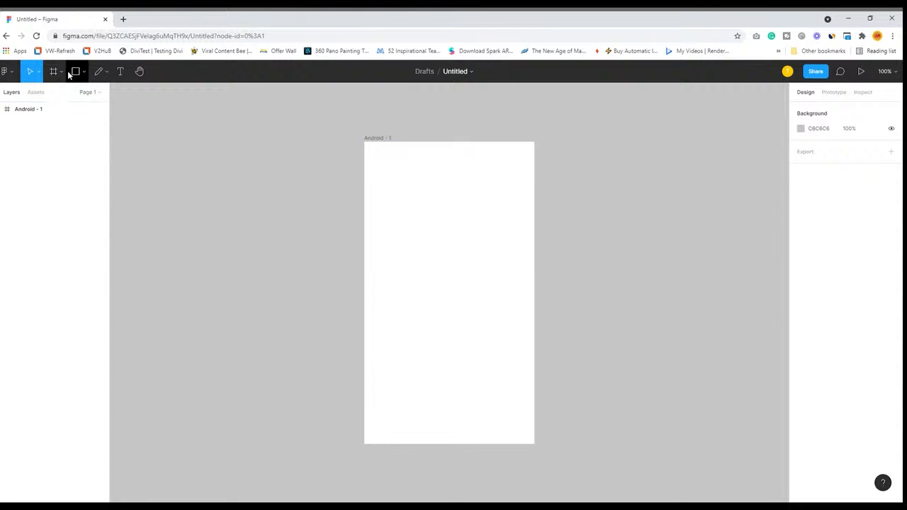
Place the title_card03 image in the Android frame and move it to about X -1130, Y -57.
{"action": "left_click", "coordinate": [63, 73]}
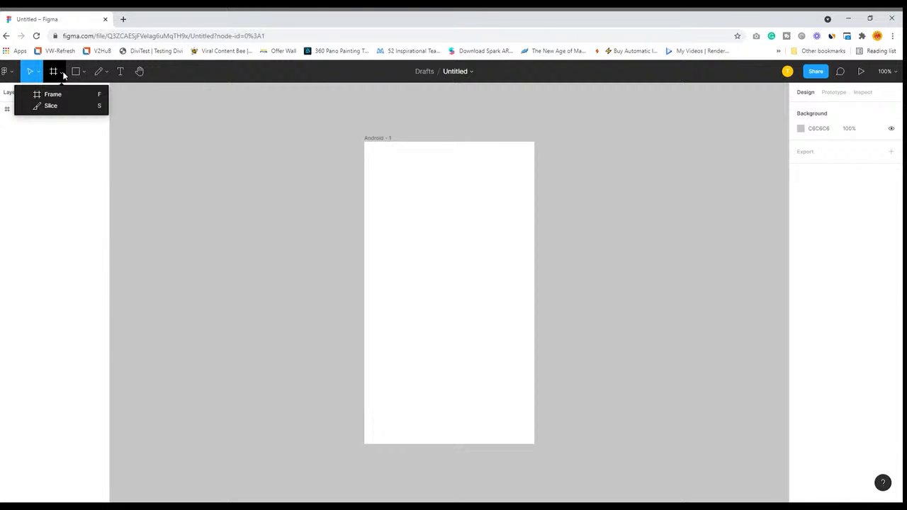
{"action": "left_click", "coordinate": [84, 72]}
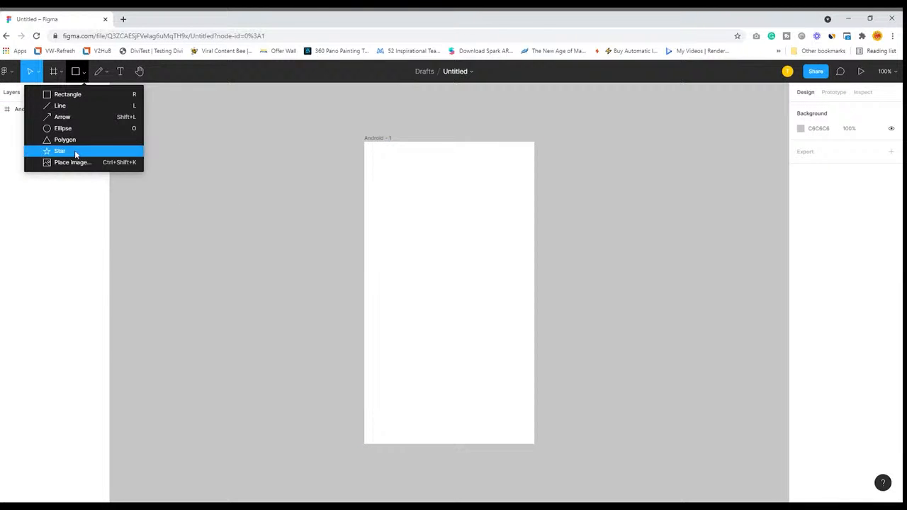
{"action": "left_click", "coordinate": [73, 163]}
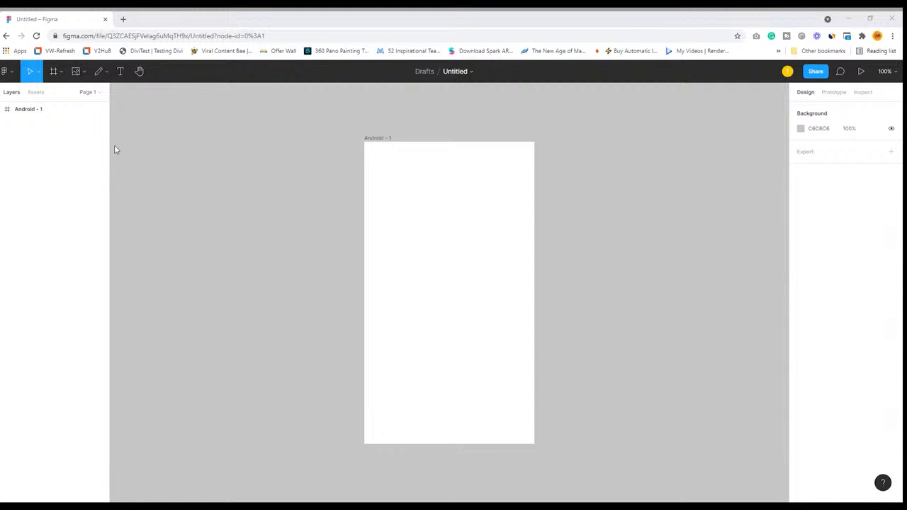
{"action": "left_click", "coordinate": [378, 251]}
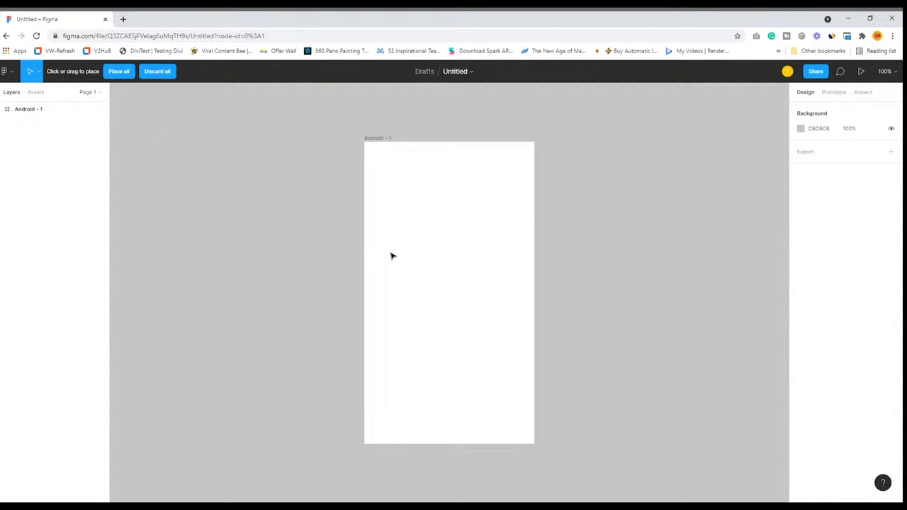
{"action": "left_click", "coordinate": [383, 197]}
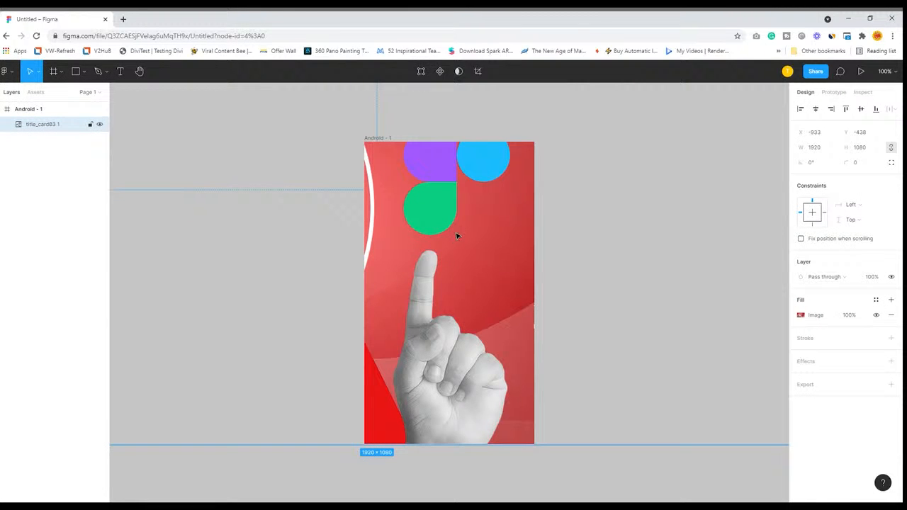
{"action": "left_click_drag", "start_coordinate": [457, 234], "coordinate": [477, 262]}
{"action": "left_click_drag", "start_coordinate": [500, 190], "coordinate": [442, 288]}
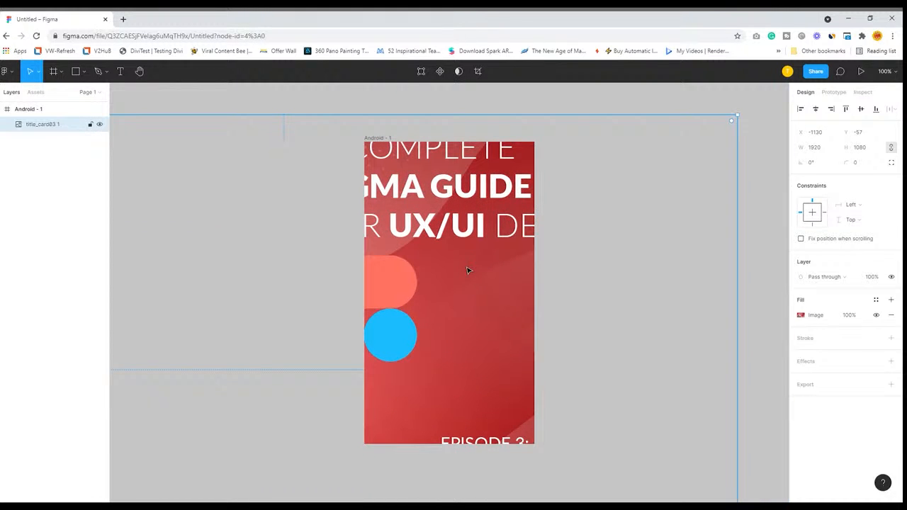
Undo the image moves and the placement of the image in the Android frame.
{"action": "key", "text": "ctrl+z"}
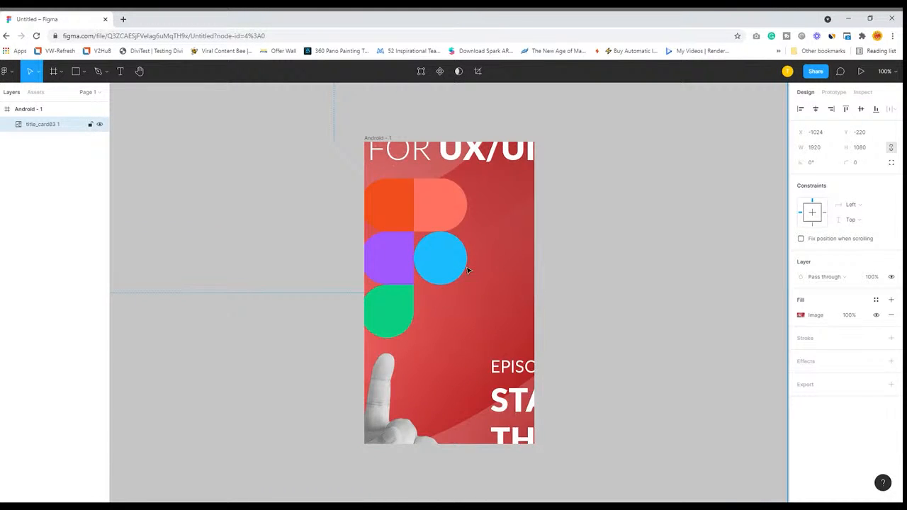
{"action": "key", "text": "ctrl+z"}
{"action": "key", "text": "ctrl+z"}
{"action": "key", "text": "ctrl+z"}
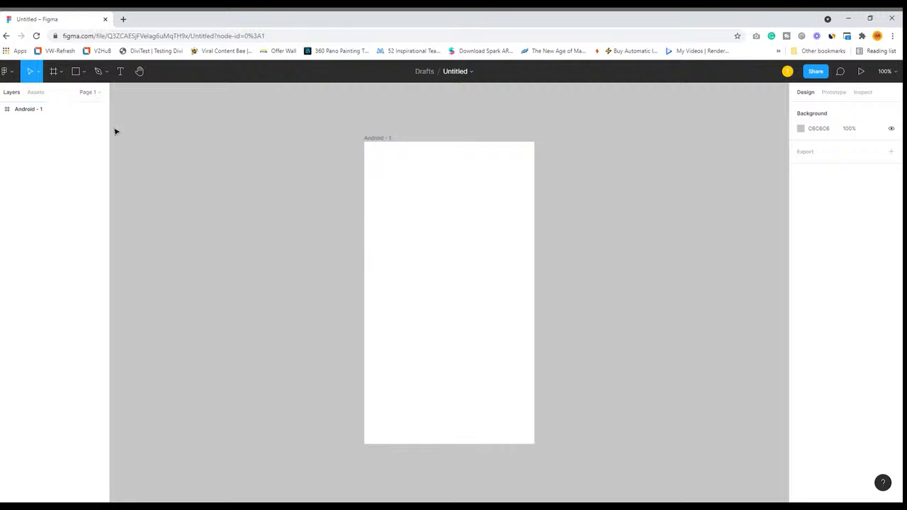
Draw a large triangle about 579 × 487 and center it over the Android frame at about X -118, Y 76.
{"action": "left_click", "coordinate": [85, 71]}
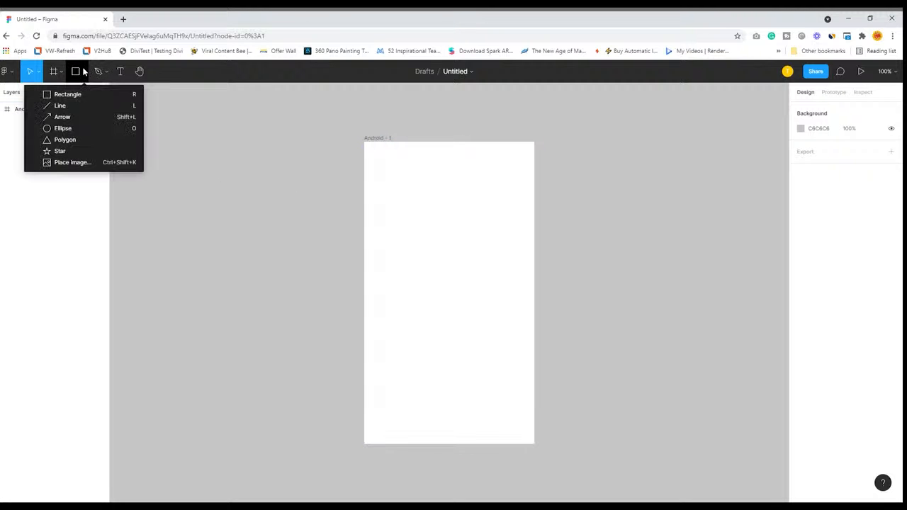
{"action": "left_click", "coordinate": [52, 139]}
{"action": "left_click_drag", "start_coordinate": [394, 182], "coordinate": [663, 411]}
{"action": "left_click_drag", "start_coordinate": [571, 310], "coordinate": [475, 287]}
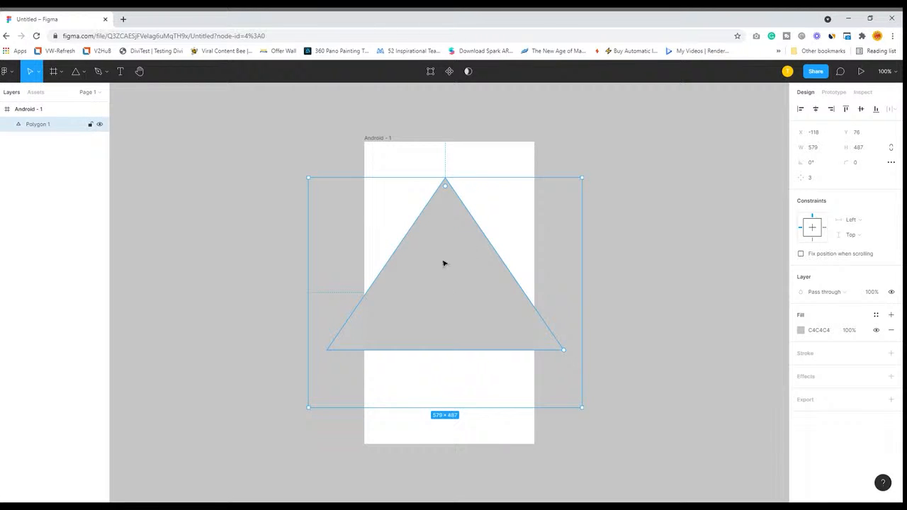
Place the red title card image inside the large triangle as its fill.
{"action": "left_click", "coordinate": [84, 72]}
{"action": "left_click", "coordinate": [81, 162]}
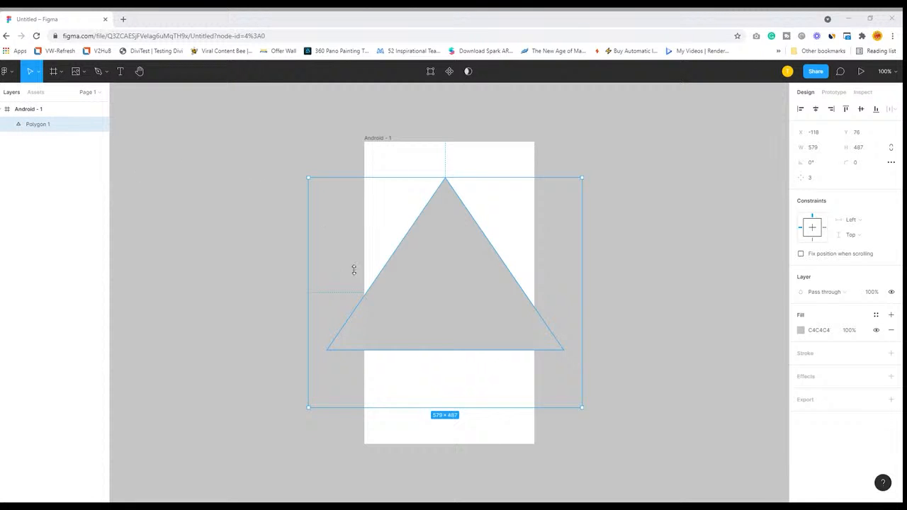
{"action": "left_click", "coordinate": [418, 273]}
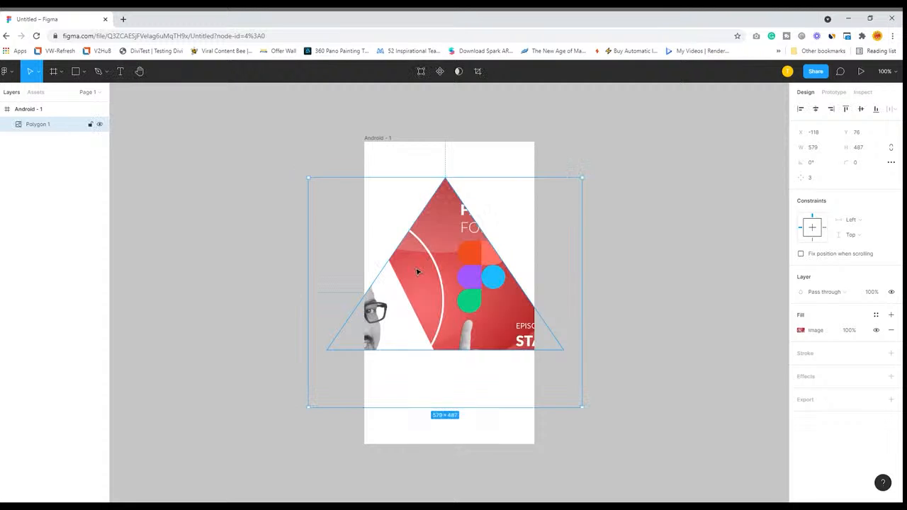
Reshape the image-filled triangle to about 903 × 585 by moving its three corner points, and delete it.
{"action": "mouse_move", "coordinate": [472, 249]}
{"action": "left_mouse_down"}
{"action": "mouse_move", "coordinate": [462, 245]}
{"action": "mouse_move", "coordinate": [498, 247]}
{"action": "mouse_move", "coordinate": [478, 247]}
{"action": "left_mouse_up"}
{"action": "double_click", "coordinate": [466, 244]}
{"action": "left_click_drag", "start_coordinate": [446, 173], "coordinate": [362, 142]}
{"action": "left_click_drag", "start_coordinate": [565, 346], "coordinate": [714, 217]}
{"action": "mouse_move", "coordinate": [328, 346]}
{"action": "left_mouse_down"}
{"action": "mouse_move", "coordinate": [366, 448]}
{"action": "mouse_move", "coordinate": [282, 418]}
{"action": "left_mouse_up"}
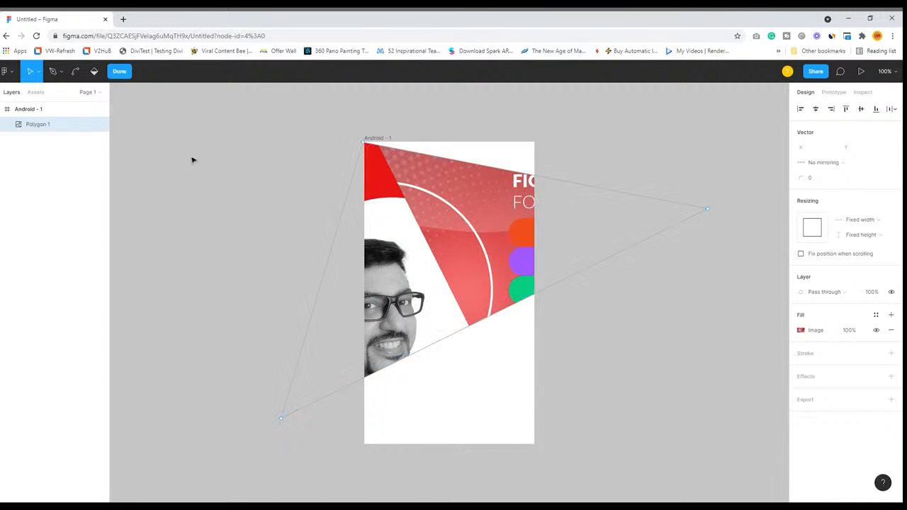
{"action": "key", "text": "Escape"}
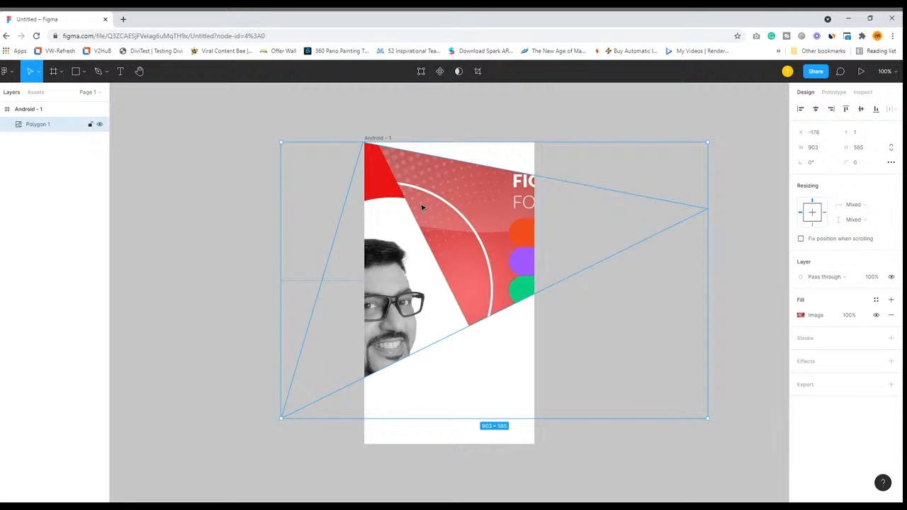
{"action": "key", "text": "Delete"}
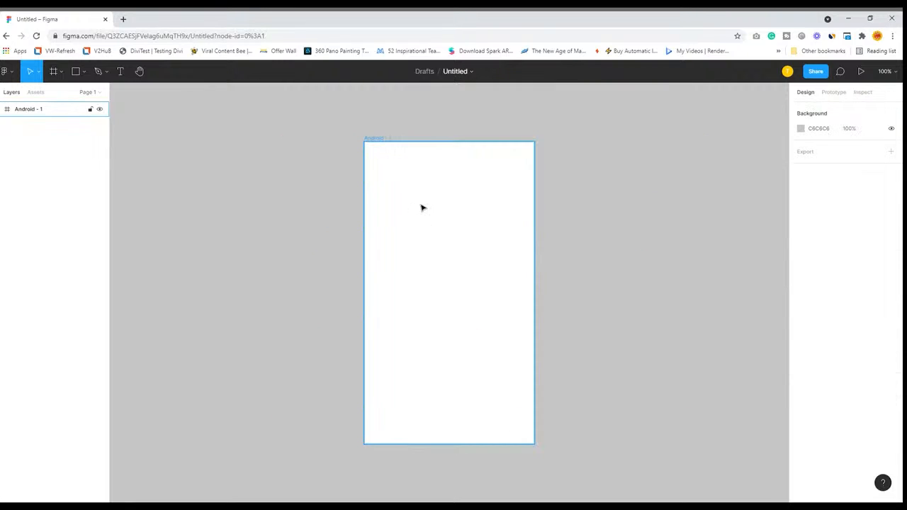
{"action": "left_click", "coordinate": [84, 71]}
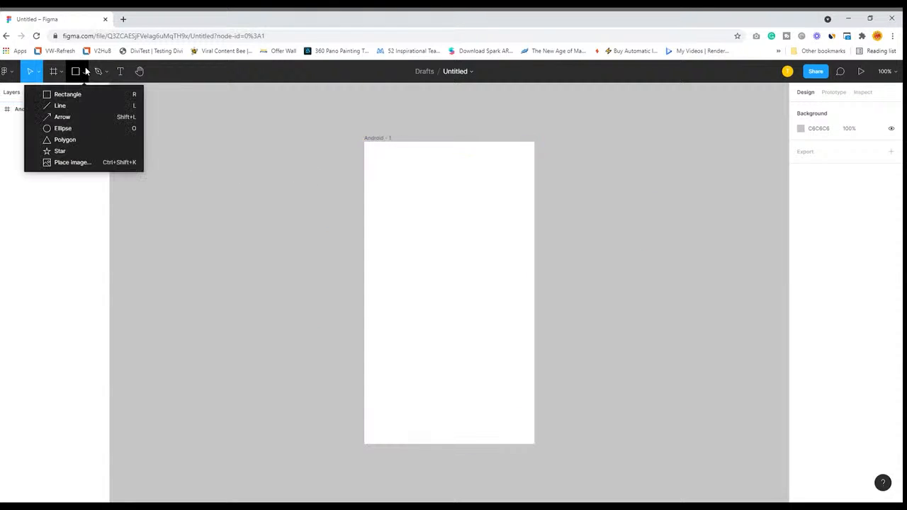
{"action": "left_click", "coordinate": [184, 106]}
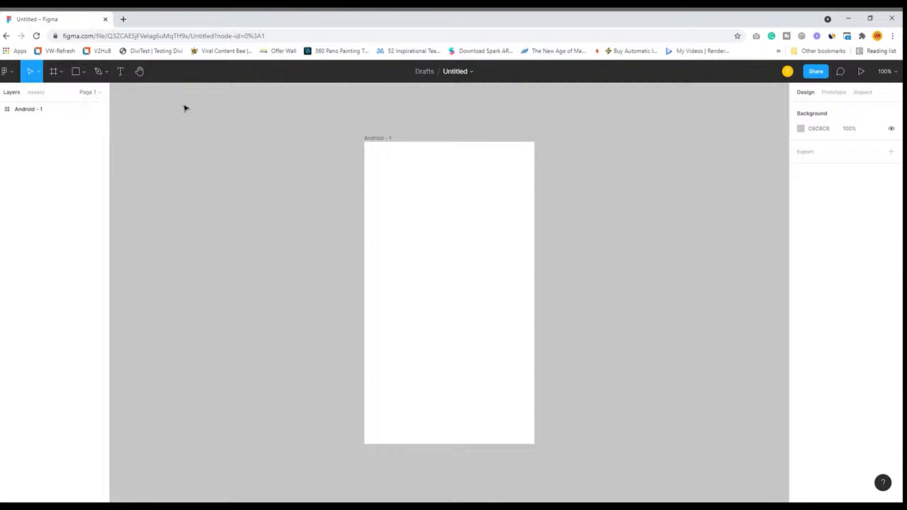
Draw a curved path with the Pen tool from the Android frame's upper-right corner to its left edge at about X 3, Y 433.
{"action": "left_click", "coordinate": [106, 71]}
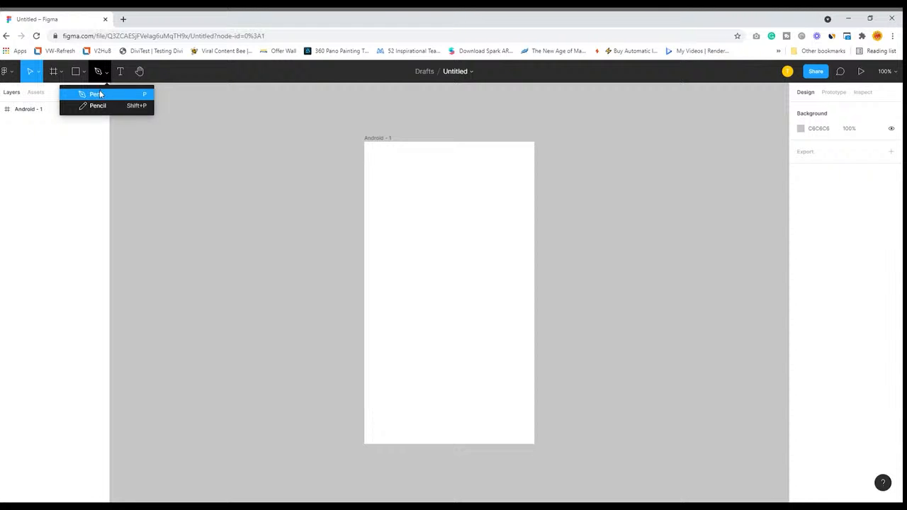
{"action": "left_click", "coordinate": [98, 93]}
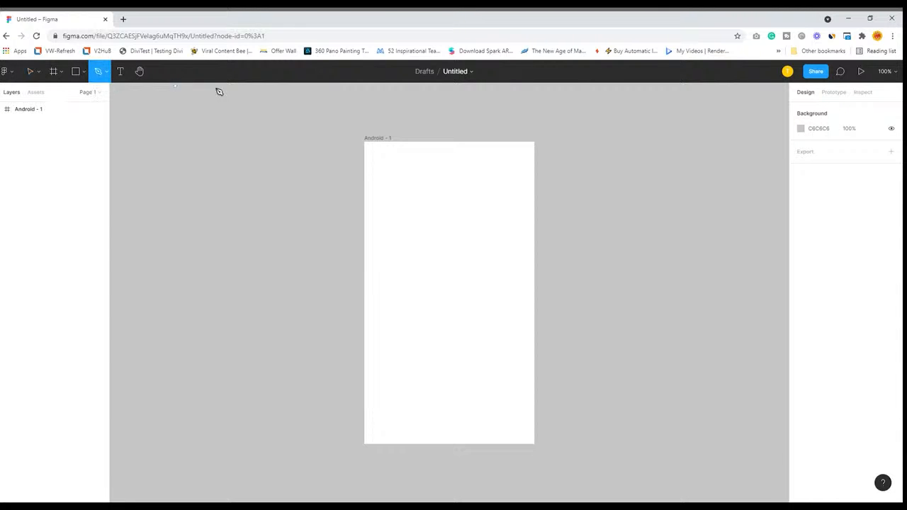
{"action": "left_click", "coordinate": [532, 144]}
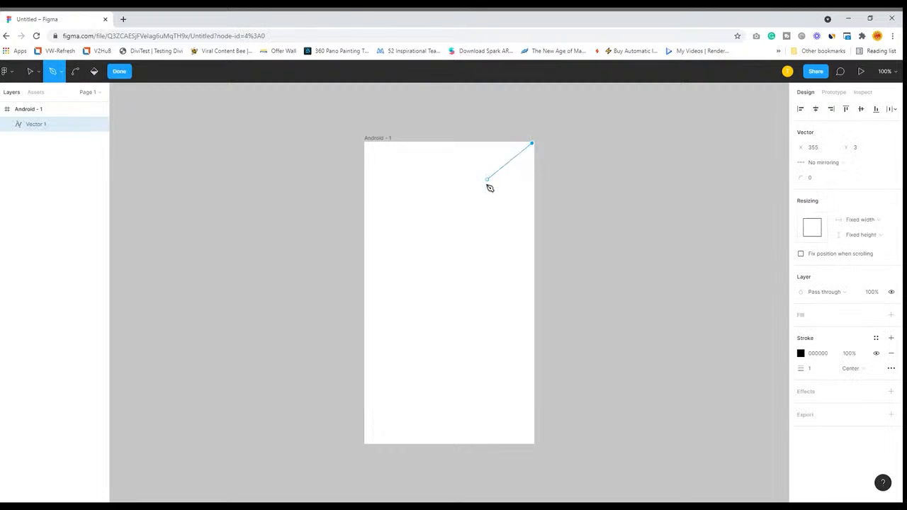
{"action": "left_click", "coordinate": [483, 204]}
{"action": "left_click_drag", "start_coordinate": [481, 218], "coordinate": [469, 245]}
{"action": "left_click_drag", "start_coordinate": [433, 284], "coordinate": [388, 321]}
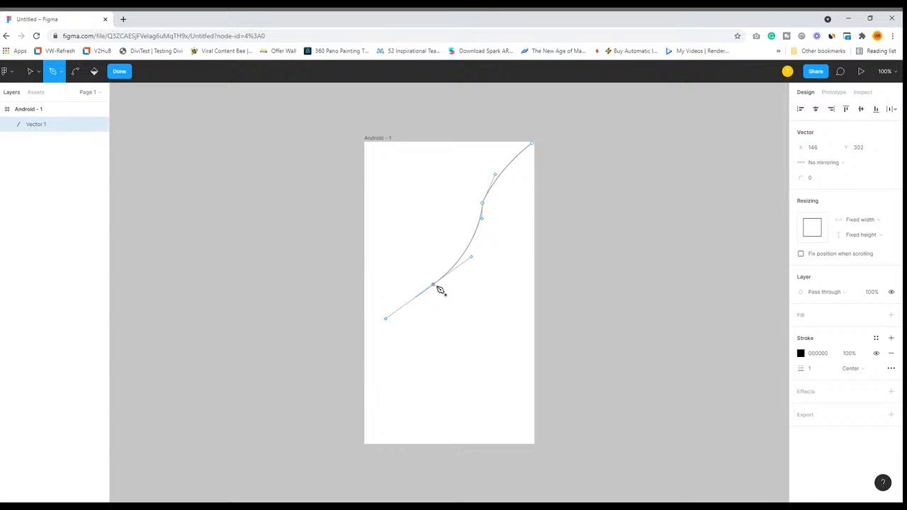
{"action": "left_click", "coordinate": [366, 347]}
{"action": "left_click_drag", "start_coordinate": [370, 351], "coordinate": [345, 382]}
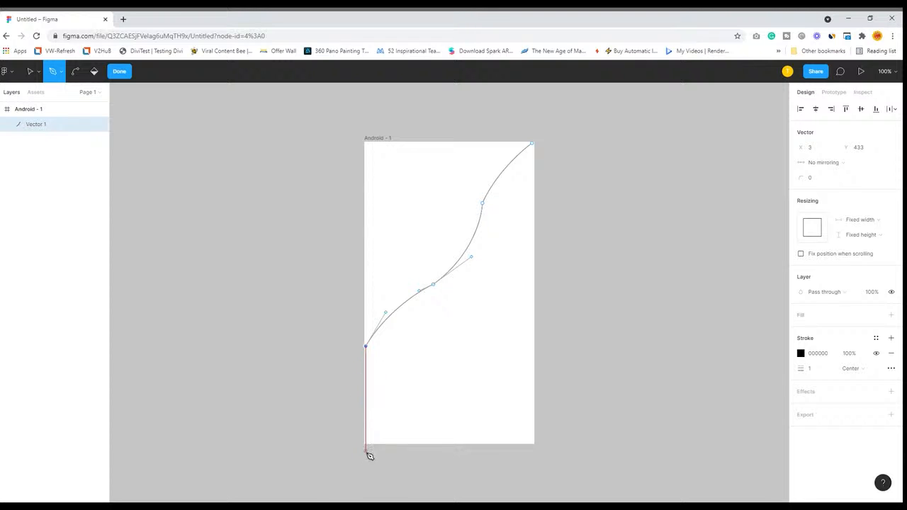
Continue the path just outside the frame's left, bottom and right edges and close it at its starting point.
{"action": "key", "text": "Escape"}
{"action": "left_click", "coordinate": [354, 368]}
{"action": "left_click", "coordinate": [354, 449]}
{"action": "left_click", "coordinate": [544, 449]}
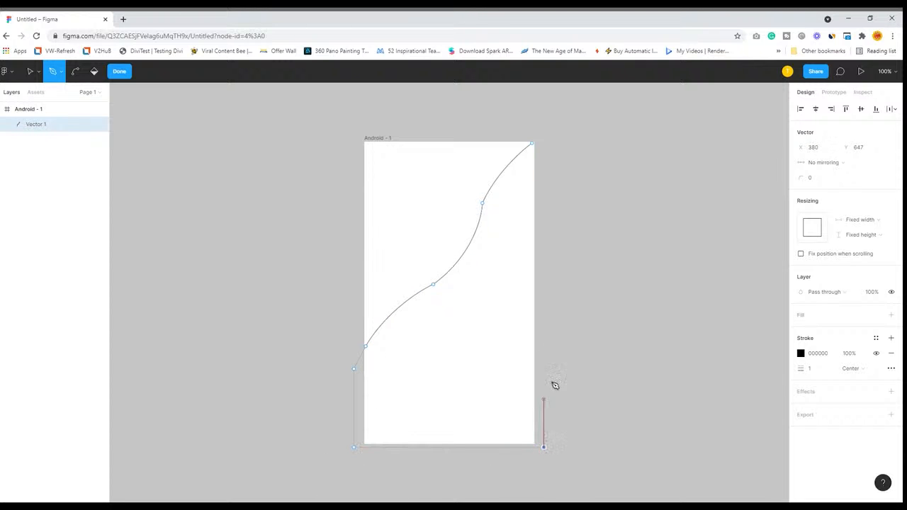
{"action": "left_click", "coordinate": [543, 144]}
Fill the closed vector with dark red AD2323 and hide its black stroke.
{"action": "left_click", "coordinate": [804, 320]}
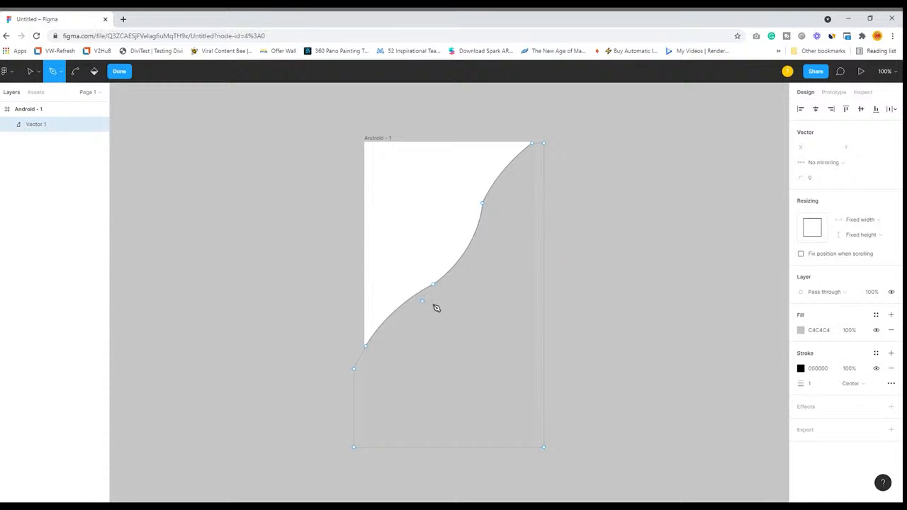
{"action": "left_click", "coordinate": [801, 331]}
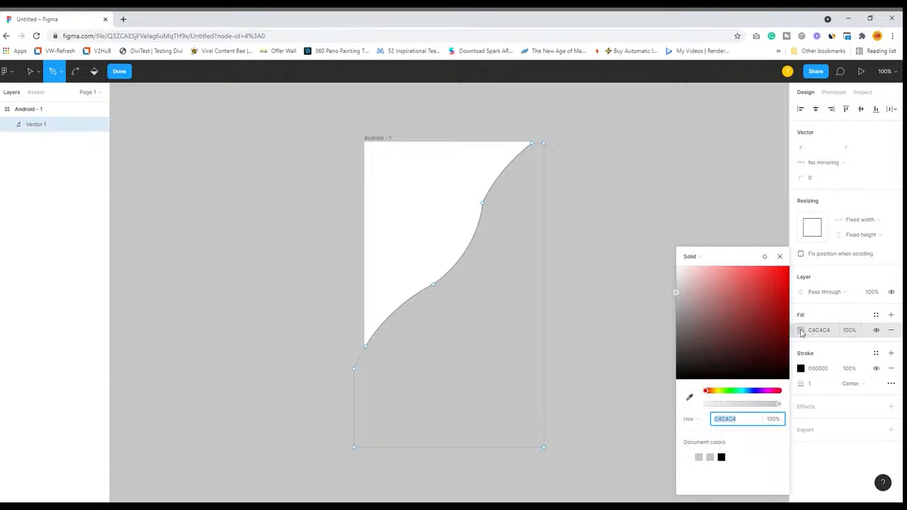
{"action": "left_click", "coordinate": [766, 303]}
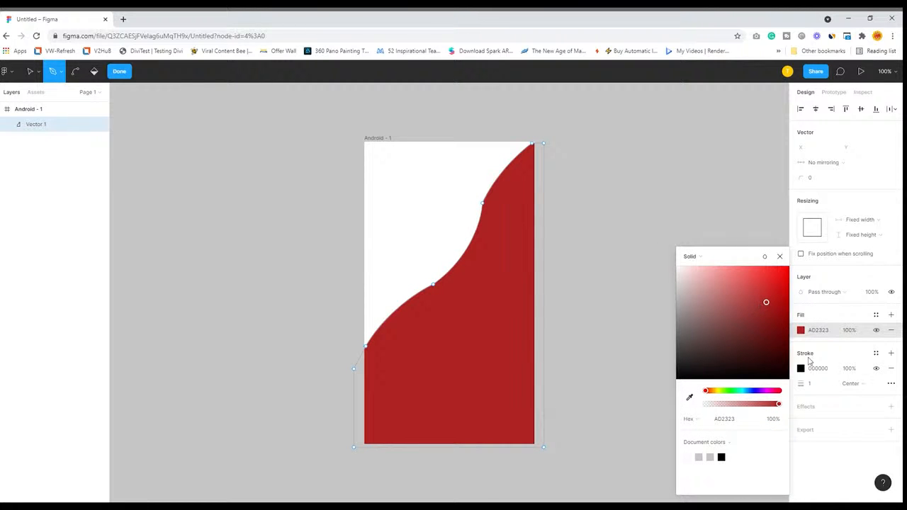
{"action": "left_click", "coordinate": [877, 369]}
Move the upper curve point of the red vector upward, and delete the vector from the Android frame.
{"action": "key", "text": "v"}
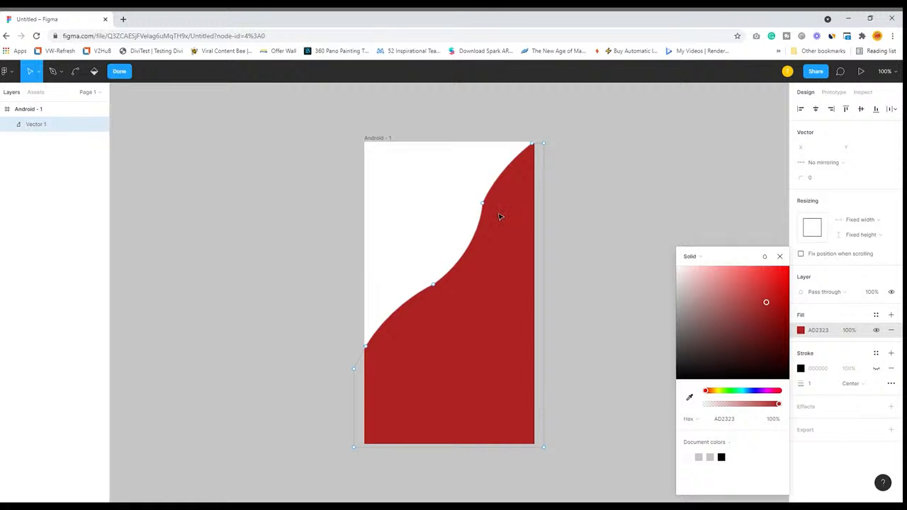
{"action": "left_click_drag", "start_coordinate": [486, 208], "coordinate": [491, 173]}
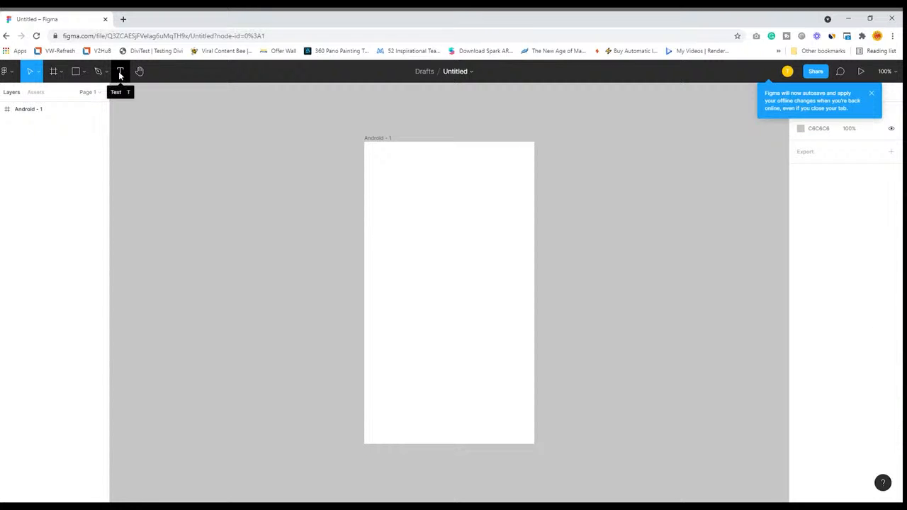
Draw a text box about 277 × 211 in the Android frame and generate 3 sentences in it with the Lorem ipsum plugin.
{"action": "left_click", "coordinate": [120, 72]}
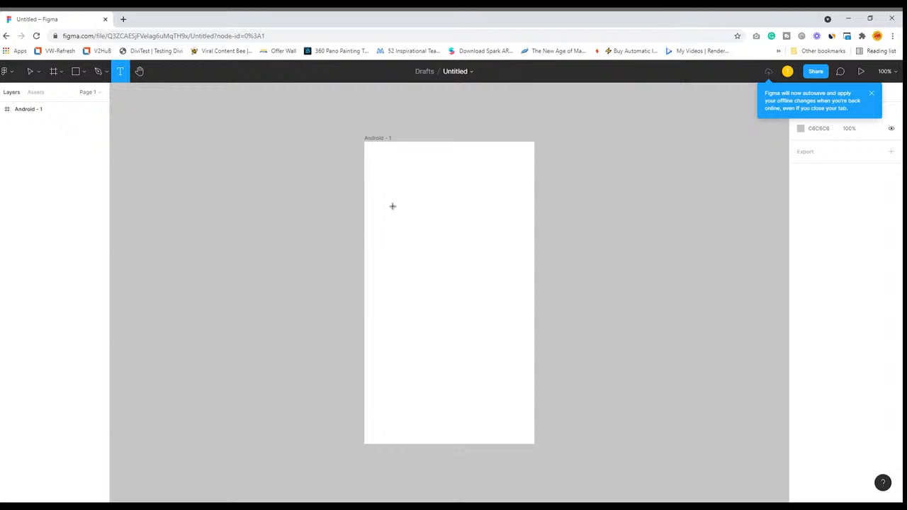
{"action": "left_click_drag", "start_coordinate": [381, 193], "coordinate": [512, 292]}
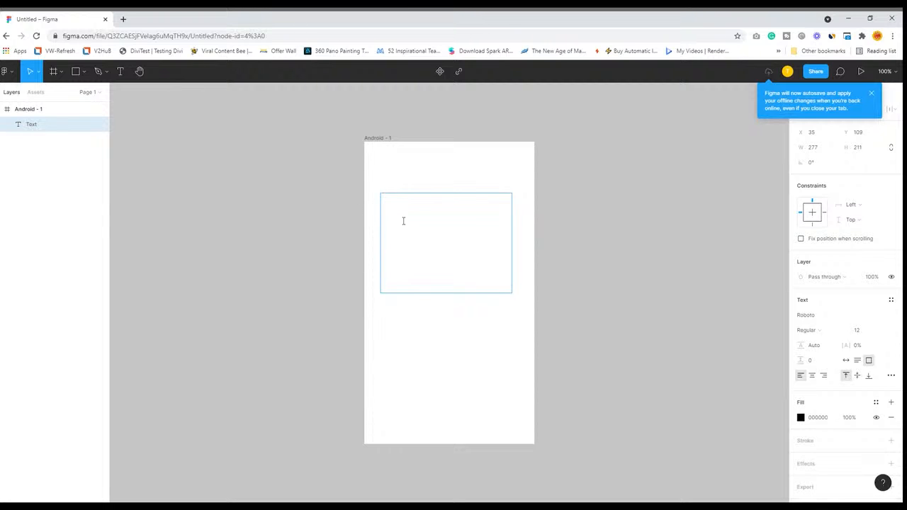
{"action": "right_click", "coordinate": [393, 214]}
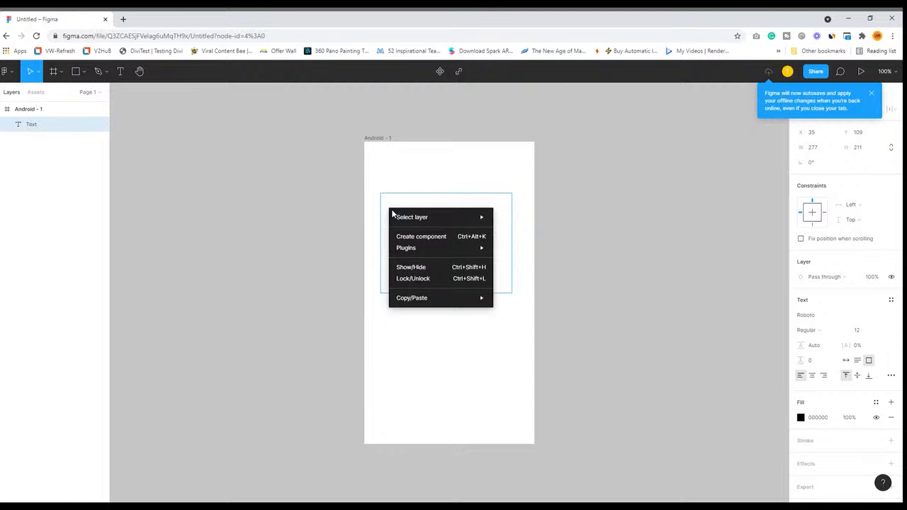
{"action": "mouse_move", "coordinate": [413, 250]}
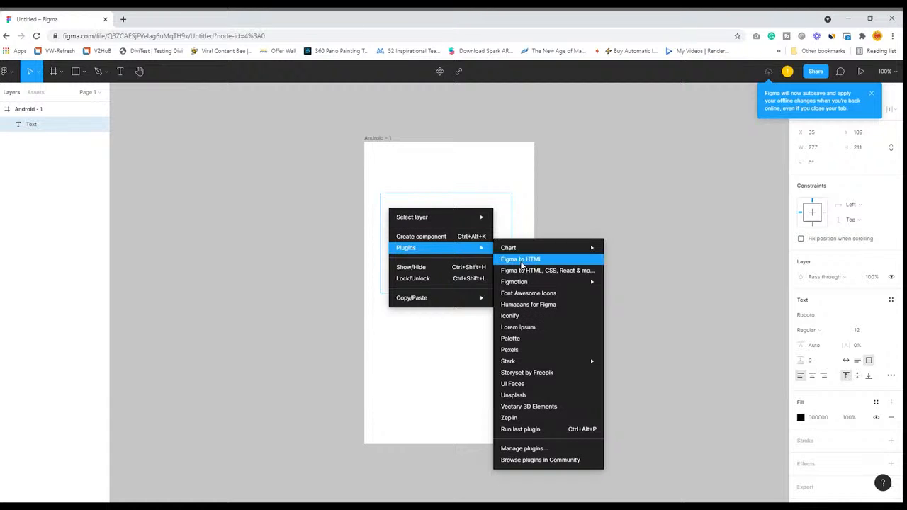
{"action": "left_click", "coordinate": [527, 328]}
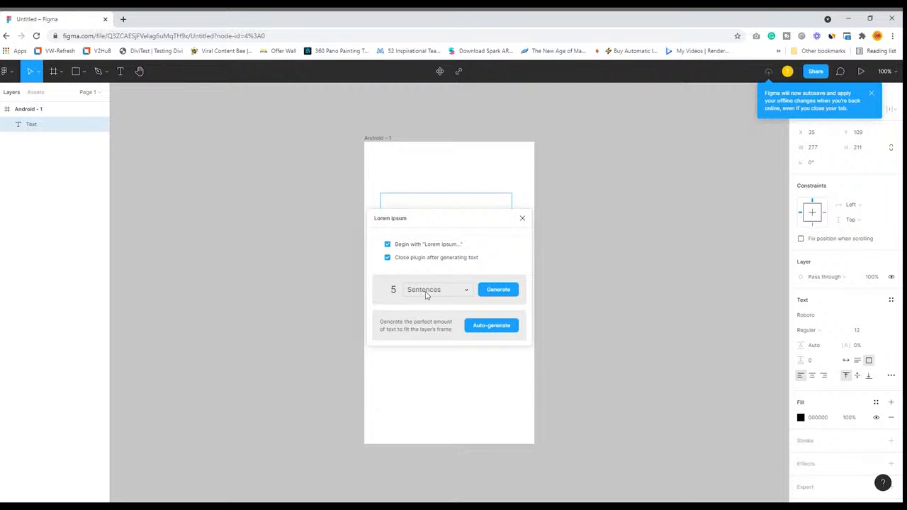
{"action": "left_click", "coordinate": [395, 295]}
{"action": "type", "text": "3"}
{"action": "left_click", "coordinate": [498, 289]}
Shrink the paragraph's text box to about 283 × 62 so it fits the generated text.
{"action": "left_click_drag", "start_coordinate": [423, 221], "coordinate": [373, 195]}
{"action": "left_click", "coordinate": [514, 292]}
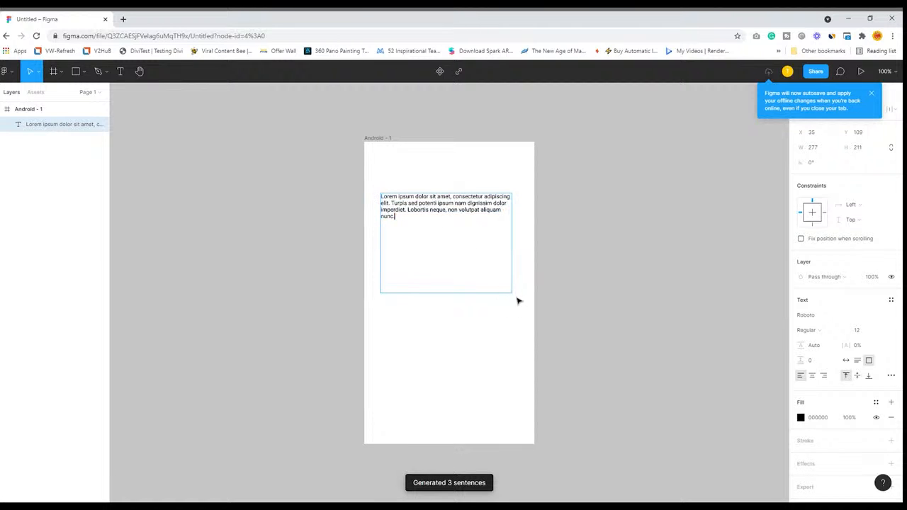
{"action": "key", "text": "Escape"}
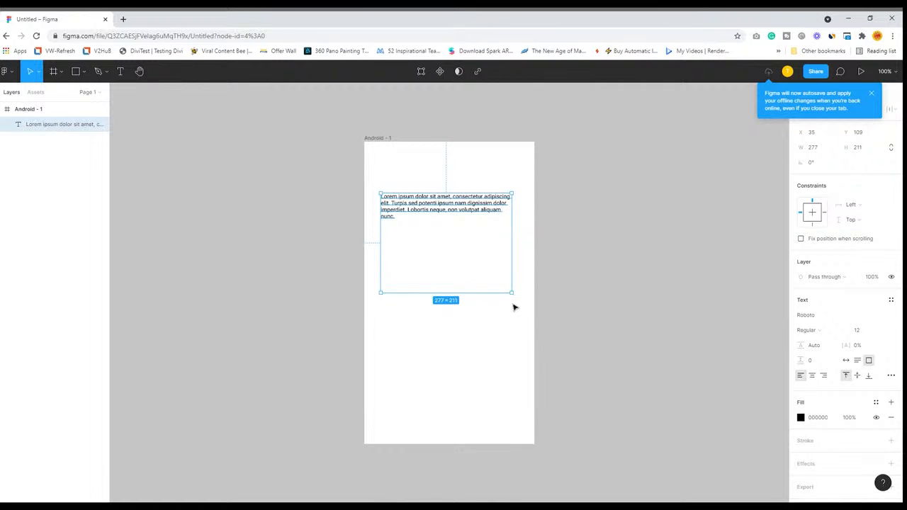
{"action": "left_click_drag", "start_coordinate": [517, 299], "coordinate": [519, 228]}
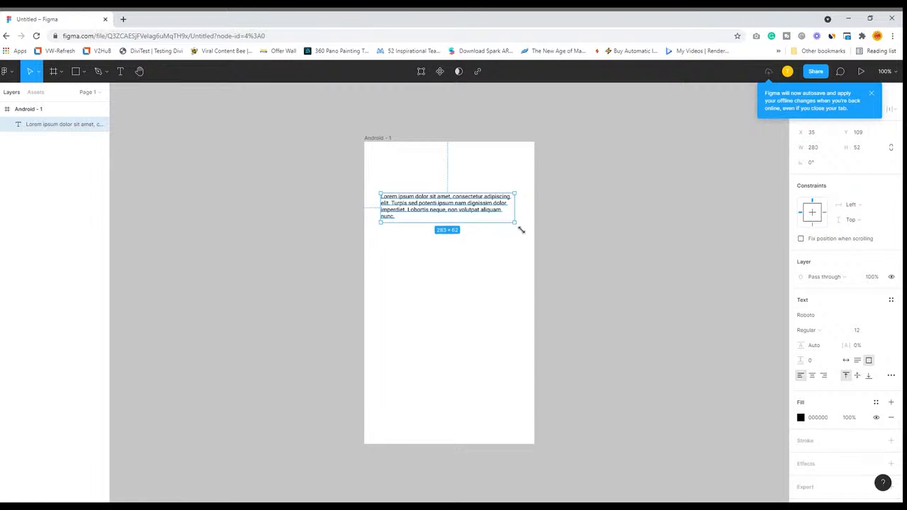
Add a text box about 273 × 92 below the paragraph, reading "This is Header Text".
{"action": "key", "text": "Return"}
{"action": "left_click_drag", "start_coordinate": [381, 239], "coordinate": [513, 286]}
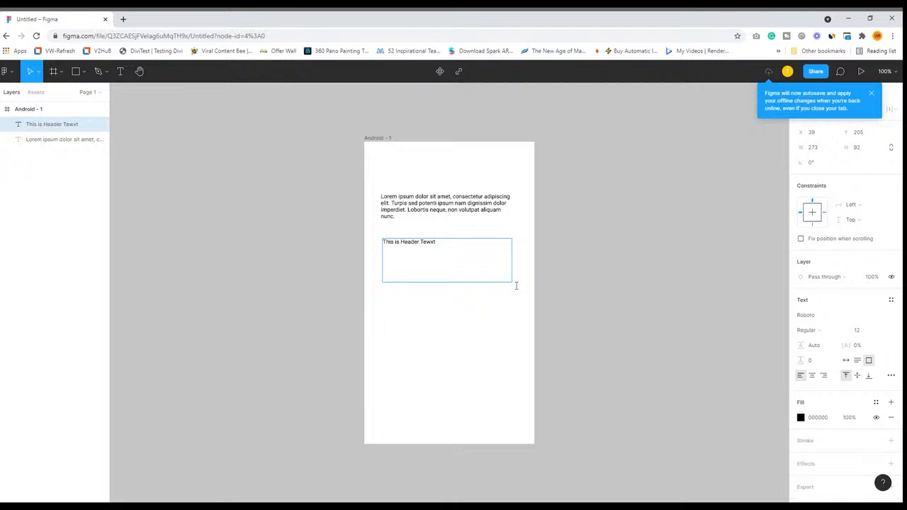
{"action": "left_click_drag", "start_coordinate": [426, 243], "coordinate": [344, 251]}
{"action": "type", "text": "x"}
Change the header text's font to Roboto Mono and its size to 96.
{"action": "left_click", "coordinate": [892, 315]}
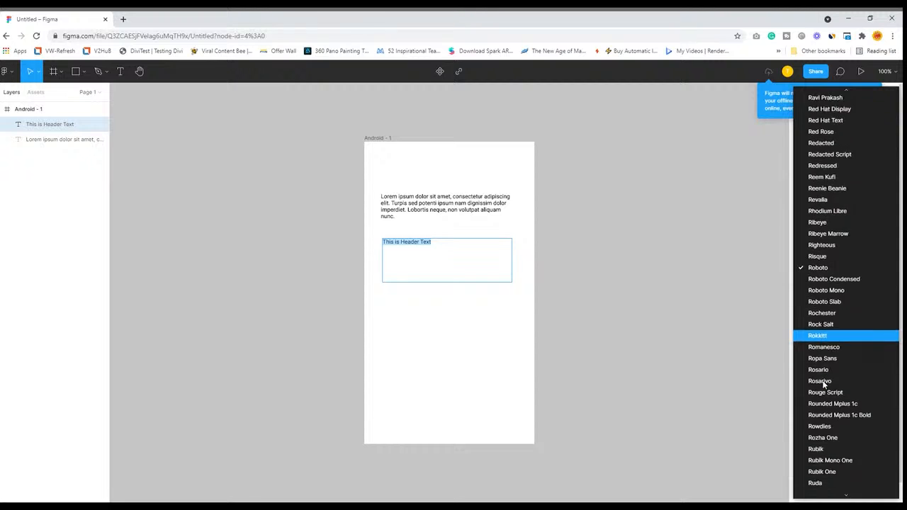
{"action": "left_click", "coordinate": [823, 337]}
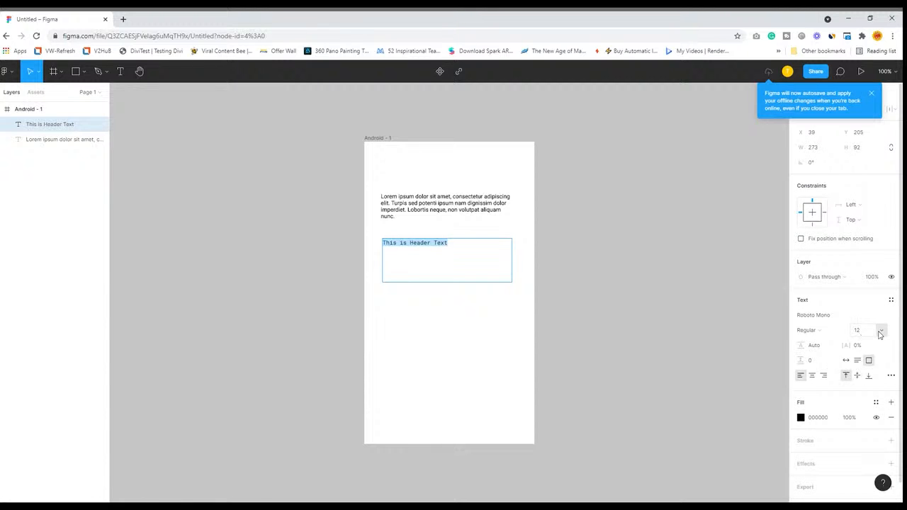
{"action": "left_click", "coordinate": [881, 330]}
{"action": "left_click", "coordinate": [872, 432]}
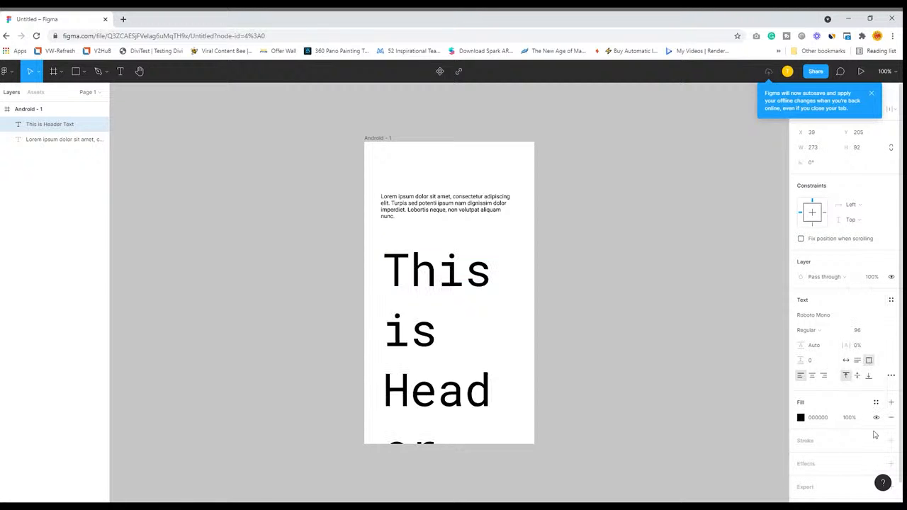
Reduce the header text's line height to 75.4%.
{"action": "left_click_drag", "start_coordinate": [805, 361], "coordinate": [775, 358]}
{"action": "left_click", "coordinate": [816, 345]}
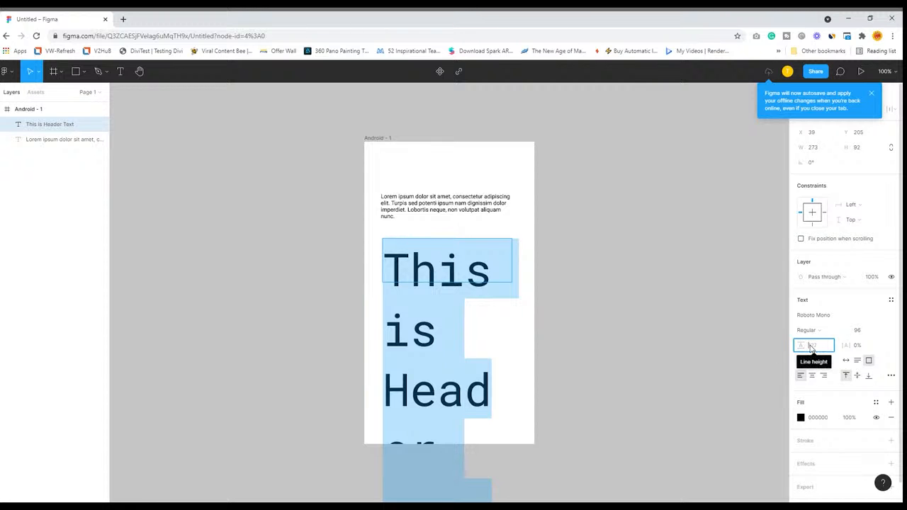
{"action": "left_click_drag", "start_coordinate": [808, 344], "coordinate": [750, 352]}
{"action": "double_click", "coordinate": [481, 330]}
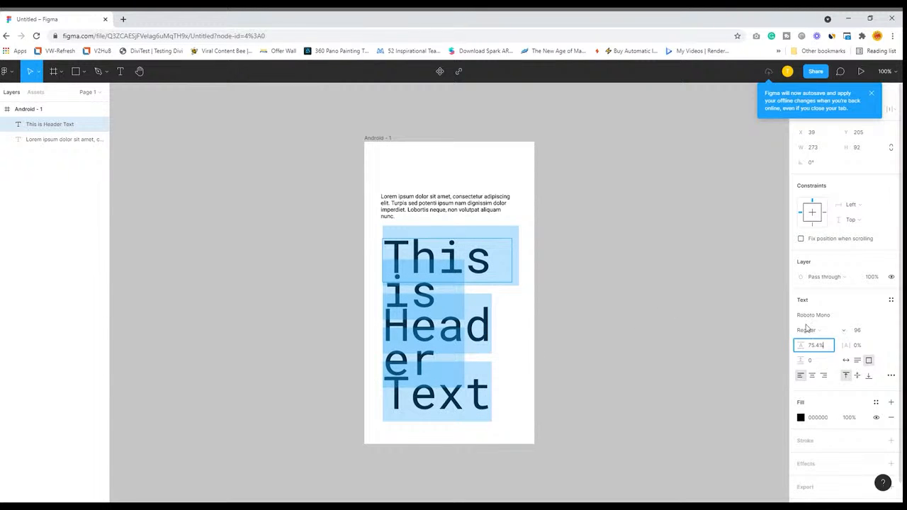
Set the header's font size to 72 and extend its text box to about 273 × 241.
{"action": "left_click", "coordinate": [880, 330]}
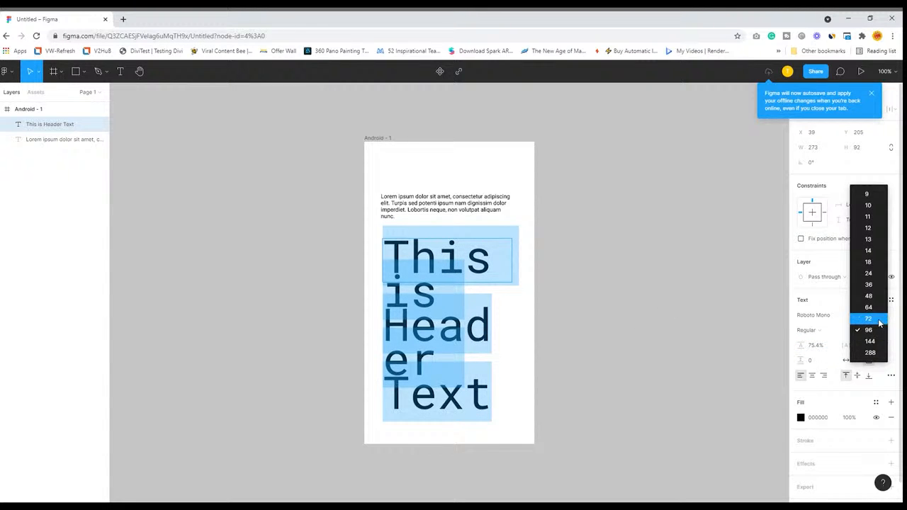
{"action": "left_click", "coordinate": [878, 320]}
{"action": "key", "text": "Escape"}
{"action": "left_click_drag", "start_coordinate": [452, 287], "coordinate": [447, 351]}
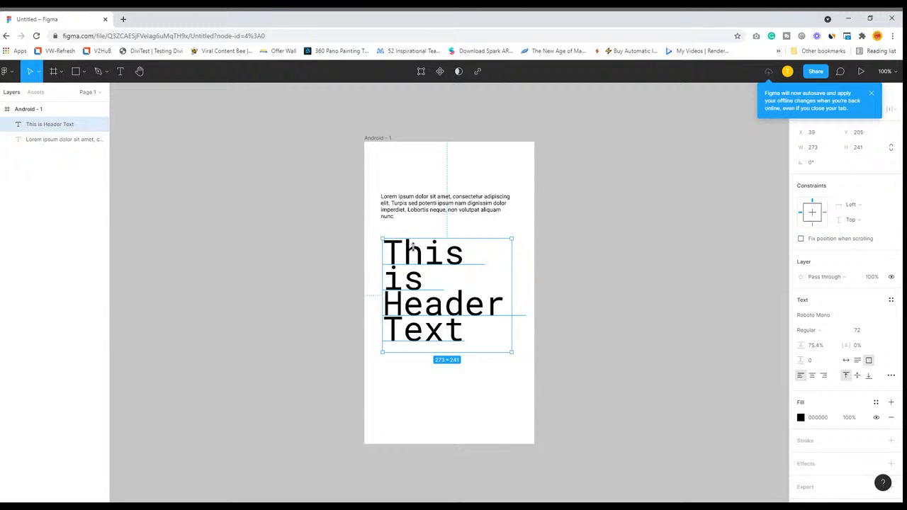
Move the header closer under the paragraph at about X 35, Y 183, and widen its box to about 301.
{"action": "left_click_drag", "start_coordinate": [410, 244], "coordinate": [410, 246]}
{"action": "left_click", "coordinate": [617, 244]}
{"action": "left_click", "coordinate": [457, 308]}
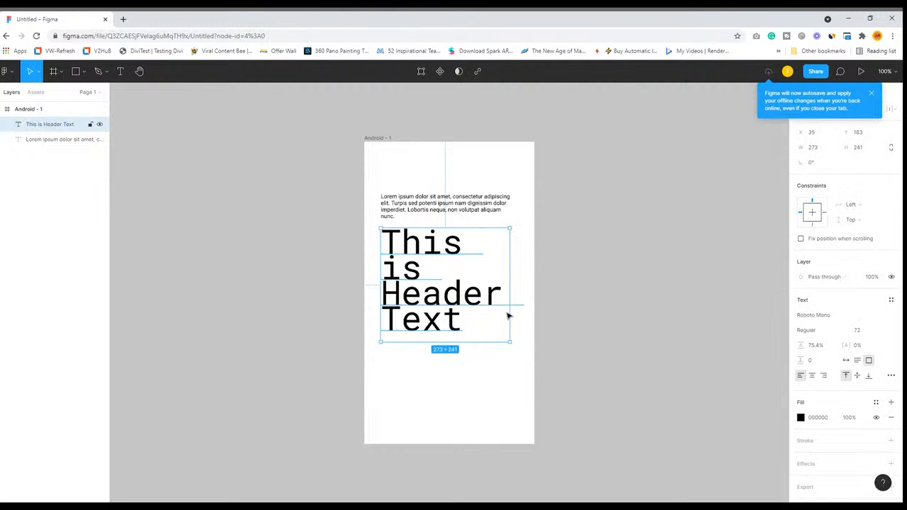
{"action": "left_click_drag", "start_coordinate": [511, 312], "coordinate": [530, 311]}
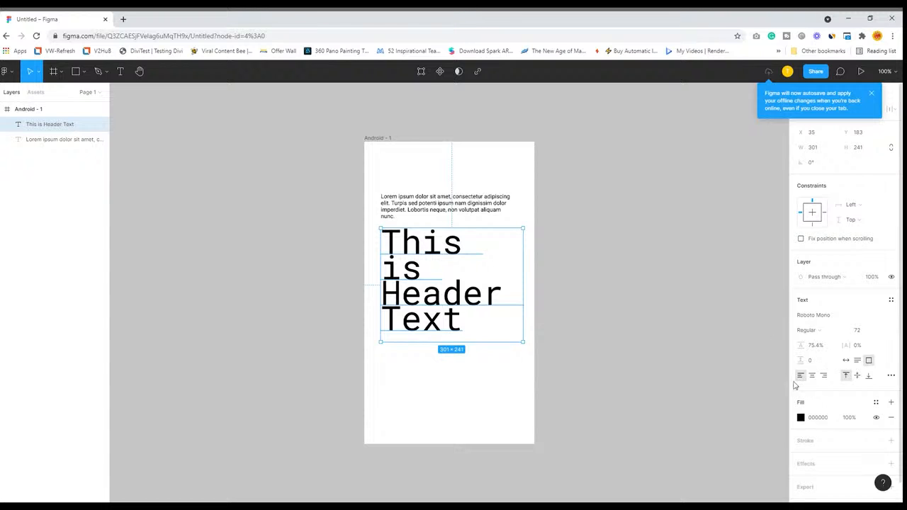
Change the header text's fill color to dark red B20A0A.
{"action": "left_click", "coordinate": [800, 418]}
{"action": "left_click_drag", "start_coordinate": [774, 311], "coordinate": [782, 301]}
{"action": "left_click", "coordinate": [621, 295]}
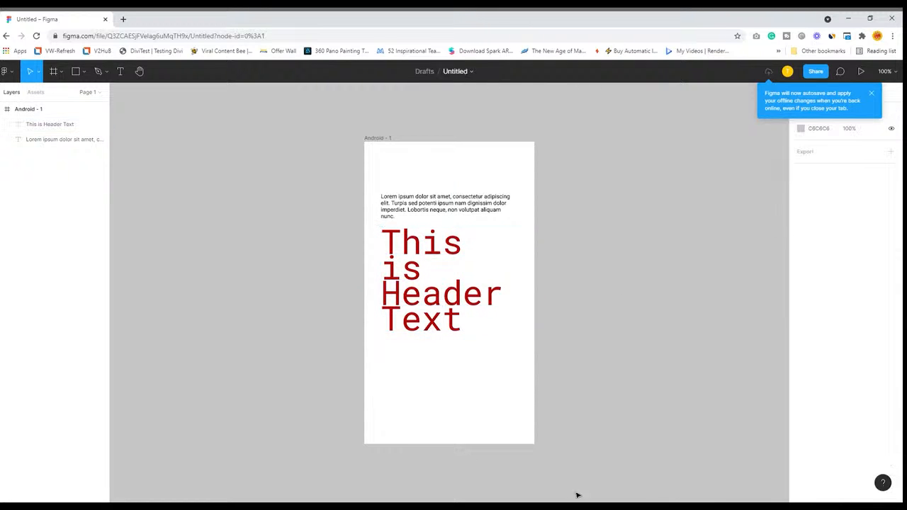
Reduce the header text box's height to about 234 and deselect it.
{"action": "left_click", "coordinate": [467, 303]}
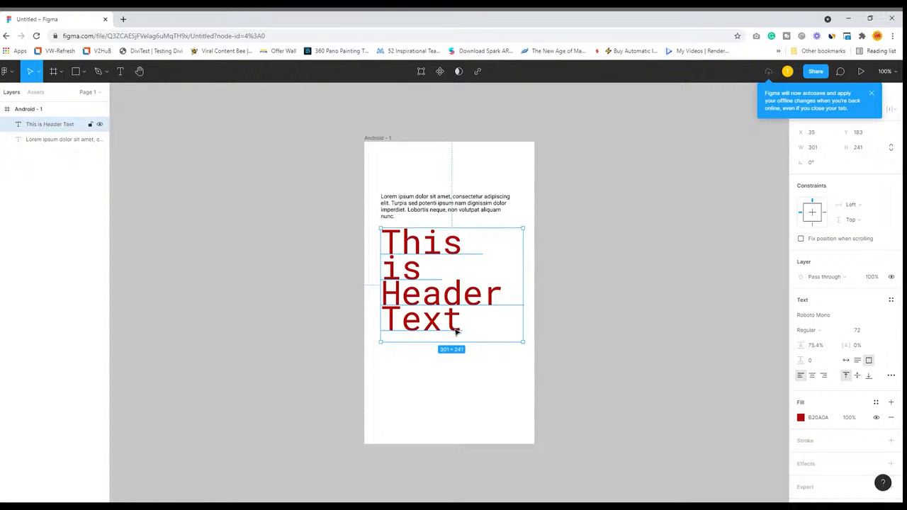
{"action": "mouse_move", "coordinate": [417, 352]}
{"action": "left_mouse_down"}
{"action": "mouse_move", "coordinate": [413, 364]}
{"action": "mouse_move", "coordinate": [420, 346]}
{"action": "left_mouse_up"}
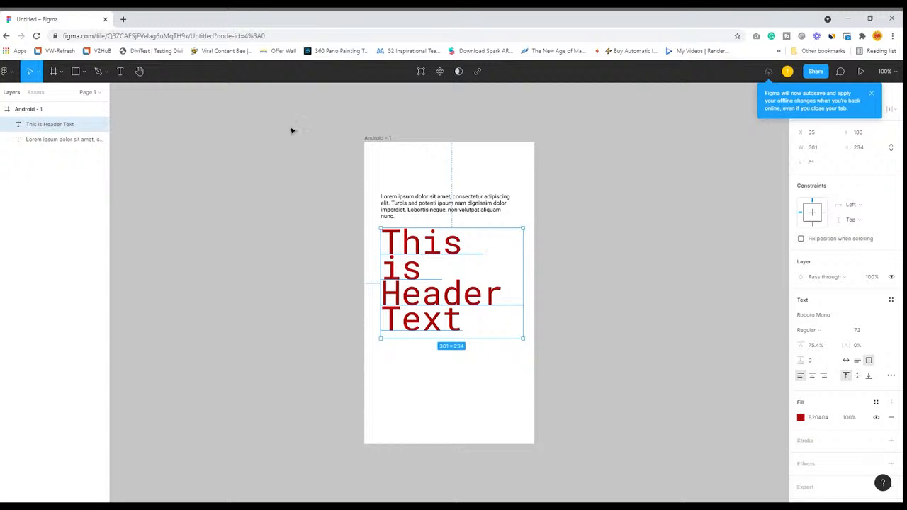
{"action": "left_click", "coordinate": [303, 148]}
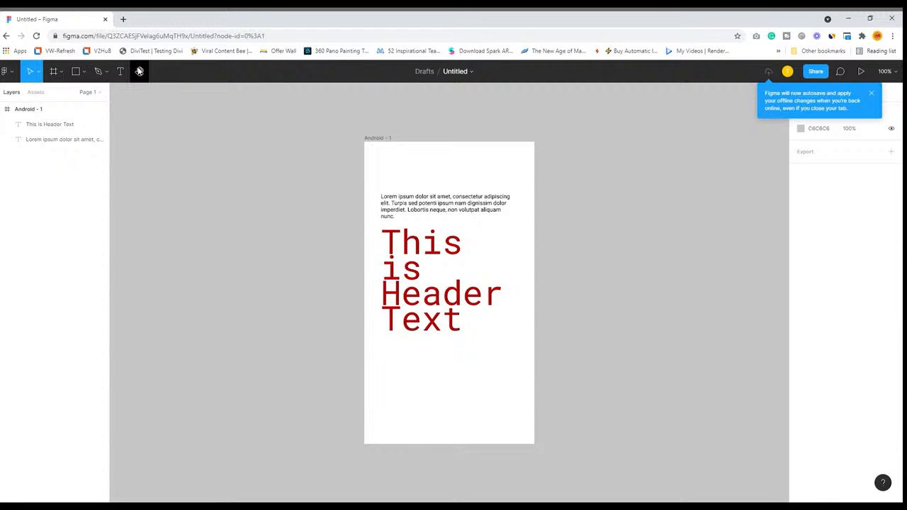
Delete the lorem ipsum paragraph and the red header text from the Android frame.
{"action": "left_click", "coordinate": [139, 72]}
{"action": "left_click_drag", "start_coordinate": [264, 204], "coordinate": [146, 192]}
{"action": "left_click_drag", "start_coordinate": [336, 168], "coordinate": [248, 156]}
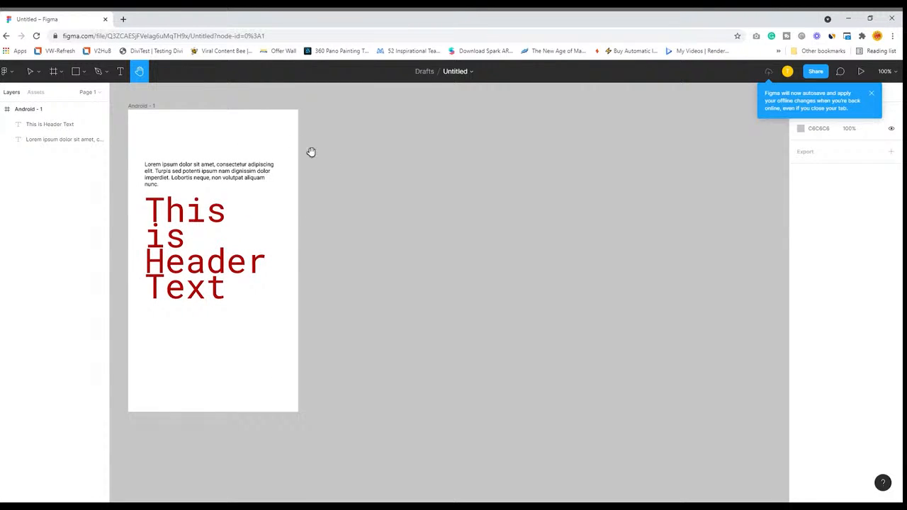
{"action": "mouse_move", "coordinate": [225, 154]}
{"action": "left_mouse_down"}
{"action": "mouse_move", "coordinate": [233, 164]}
{"action": "mouse_move", "coordinate": [224, 156]}
{"action": "left_mouse_up"}
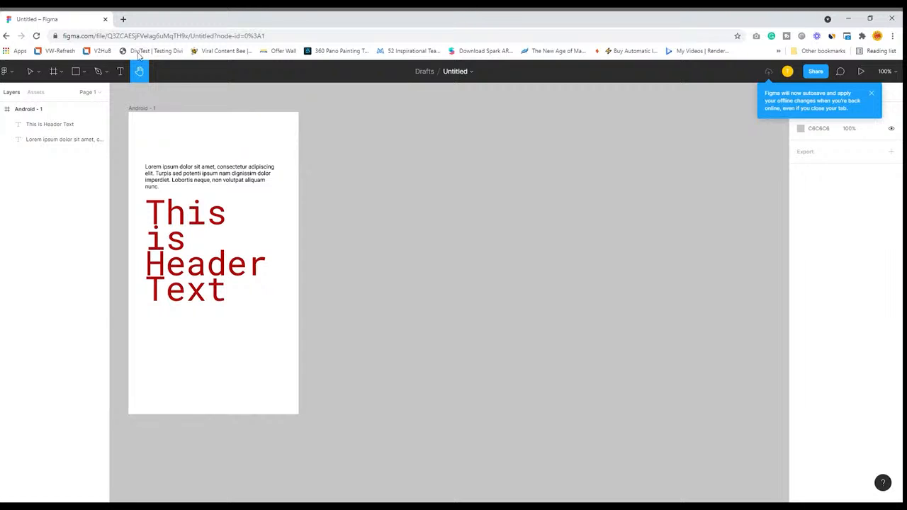
{"action": "left_click", "coordinate": [37, 72]}
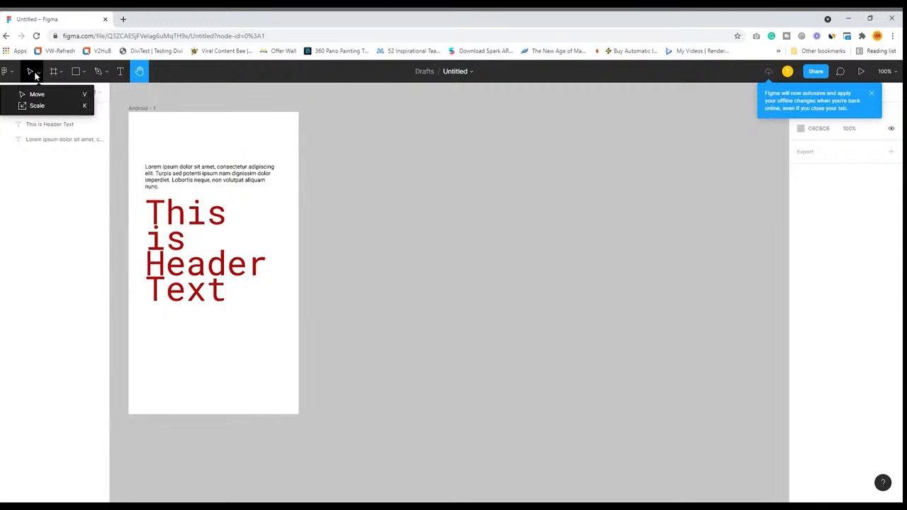
{"action": "left_click", "coordinate": [36, 94]}
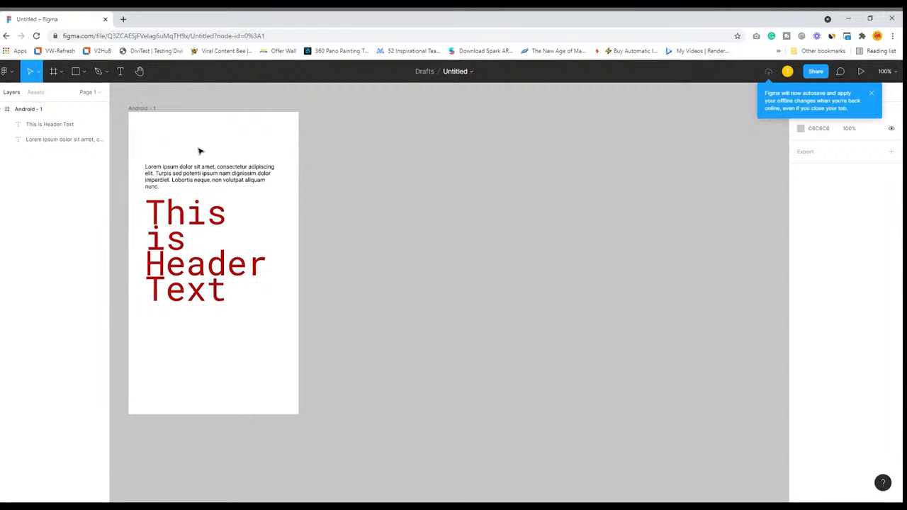
{"action": "left_click_drag", "start_coordinate": [141, 156], "coordinate": [294, 354]}
{"action": "key", "text": "Delete"}
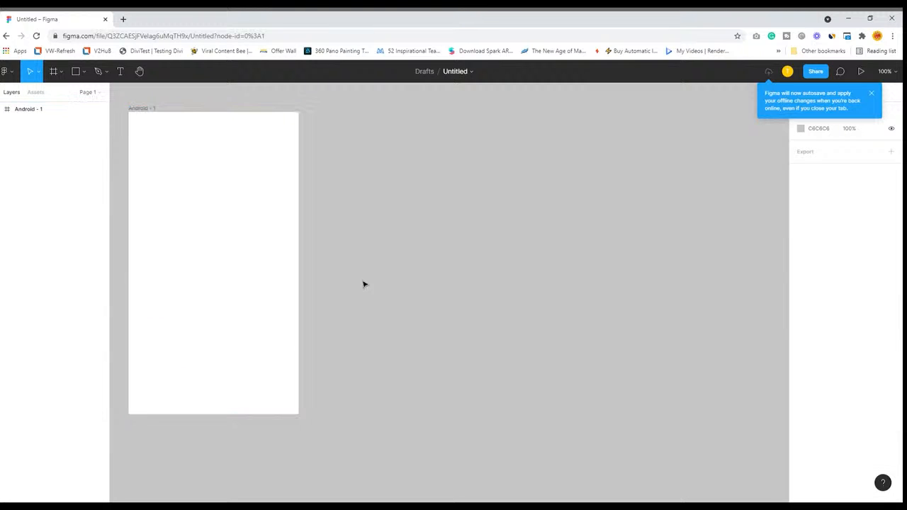
Draw a rectangle of about 330 × 471 inside the empty Android frame at about X 13, Y 70.
{"action": "key", "text": "Escape"}
{"action": "left_click", "coordinate": [139, 71]}
{"action": "left_click_drag", "start_coordinate": [213, 172], "coordinate": [406, 194]}
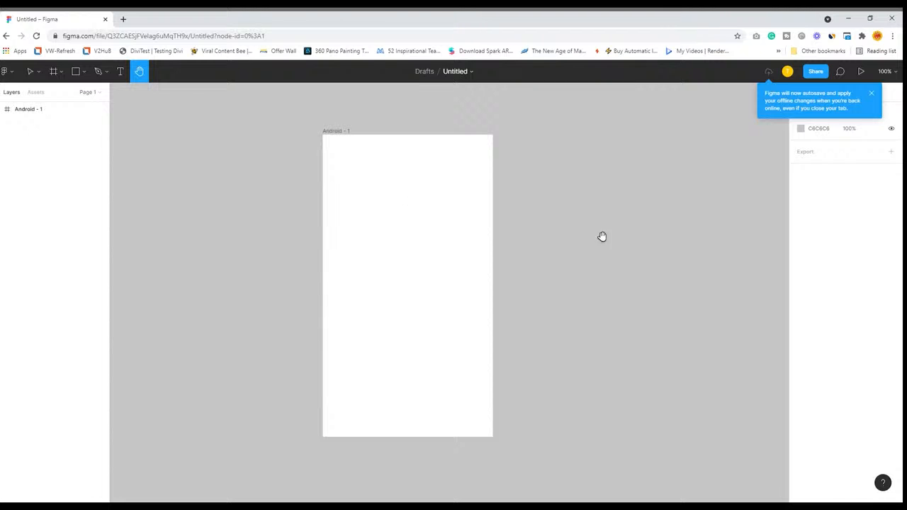
{"action": "left_click", "coordinate": [85, 73]}
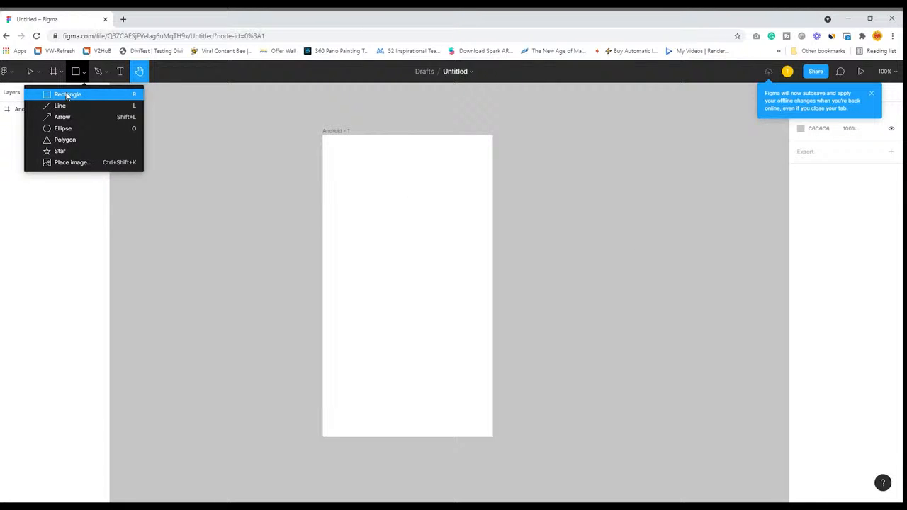
{"action": "left_click", "coordinate": [67, 96]}
{"action": "left_click_drag", "start_coordinate": [328, 168], "coordinate": [485, 391]}
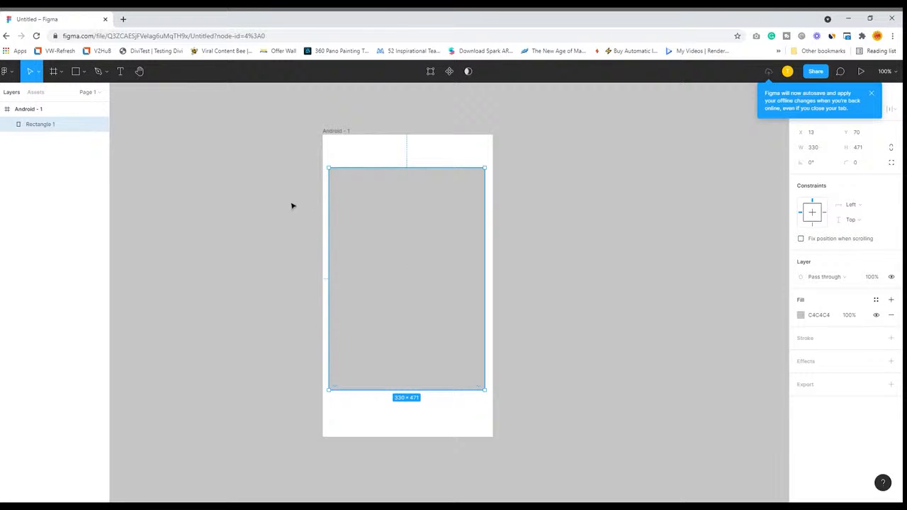
Fill the rectangle with a portrait photo from the Unsplash plugin's presets and close the plugin.
{"action": "left_click", "coordinate": [83, 71]}
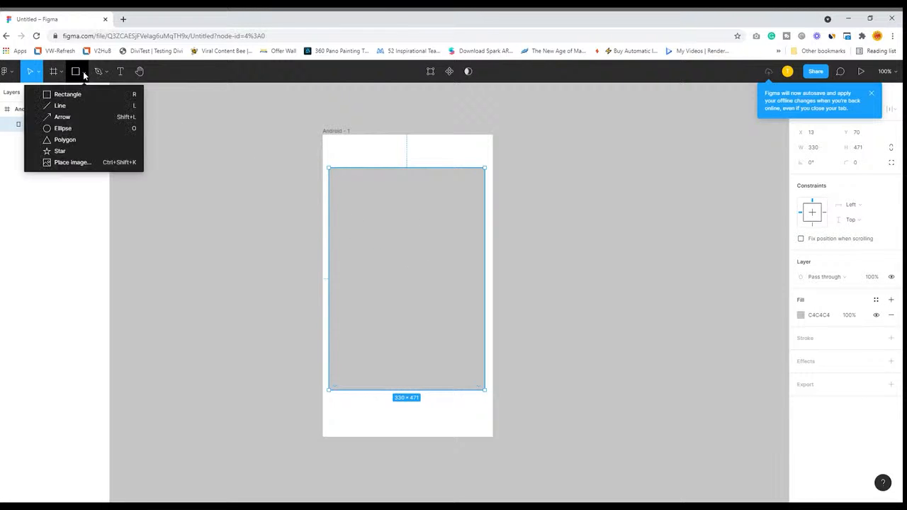
{"action": "left_click", "coordinate": [67, 168]}
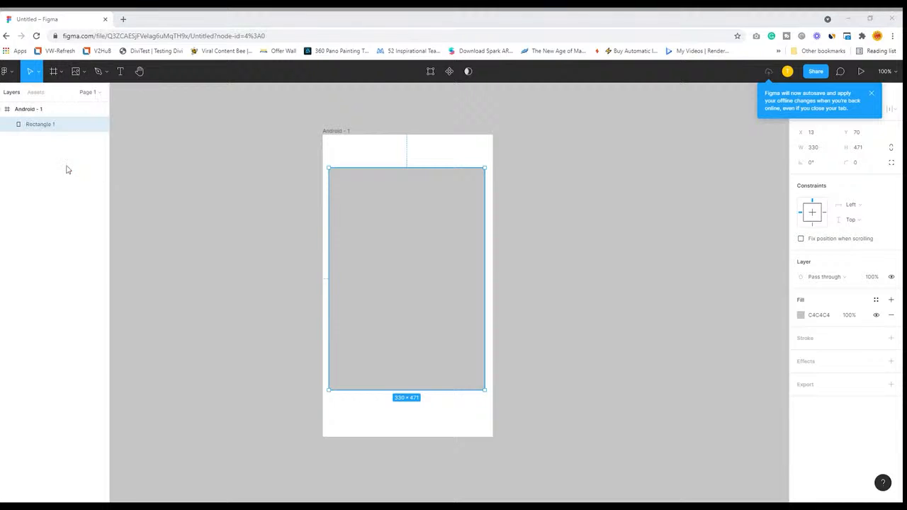
{"action": "right_click", "coordinate": [359, 238]}
{"action": "mouse_move", "coordinate": [380, 408]}
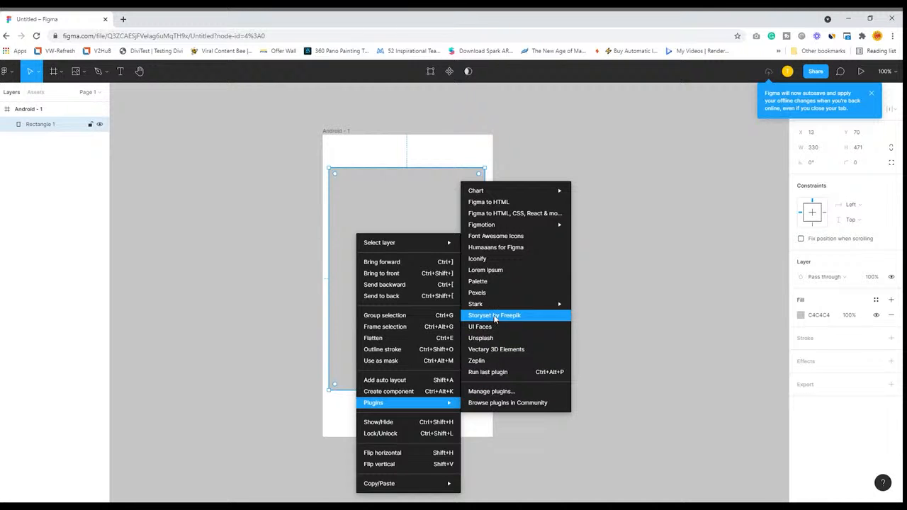
{"action": "left_click", "coordinate": [491, 339]}
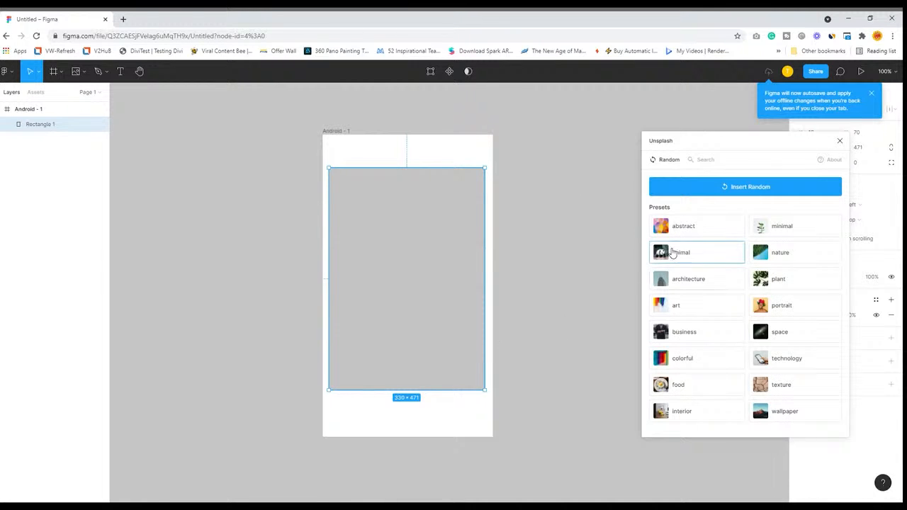
{"action": "left_click", "coordinate": [775, 311]}
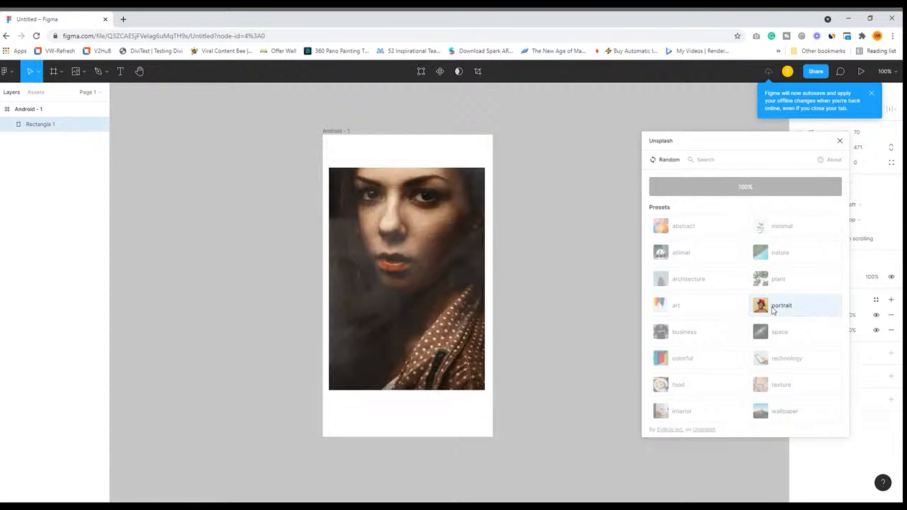
{"action": "left_click", "coordinate": [839, 141]}
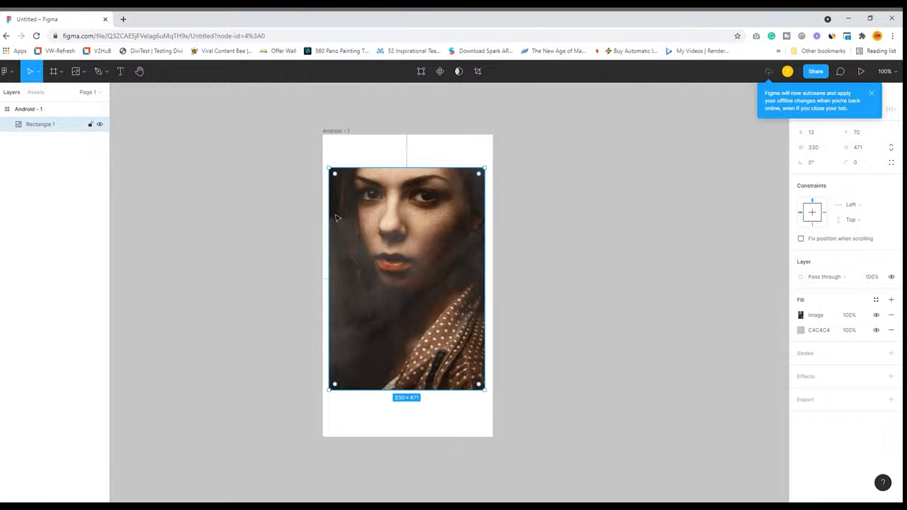
Draw a slice of about 177 × 255 over the face in the upper-left area of the portrait image.
{"action": "left_click", "coordinate": [61, 73]}
{"action": "left_click", "coordinate": [42, 105]}
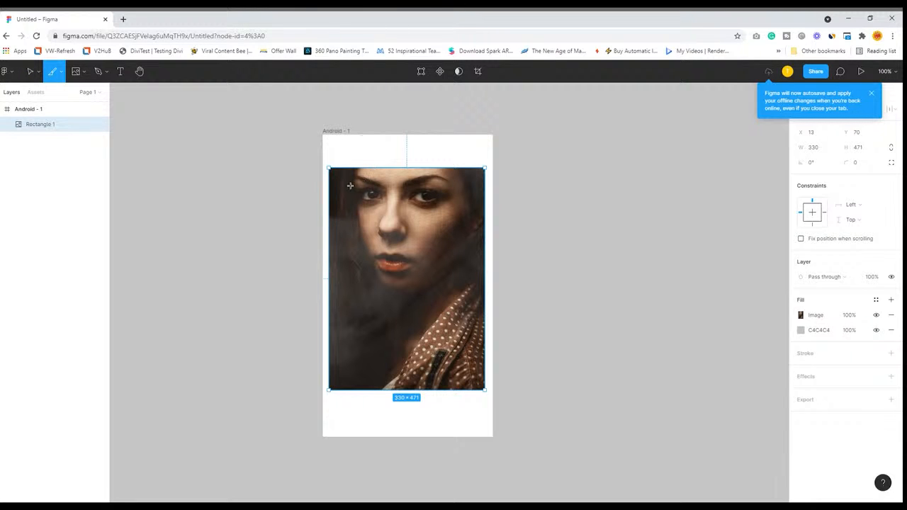
{"action": "left_click_drag", "start_coordinate": [335, 173], "coordinate": [419, 294]}
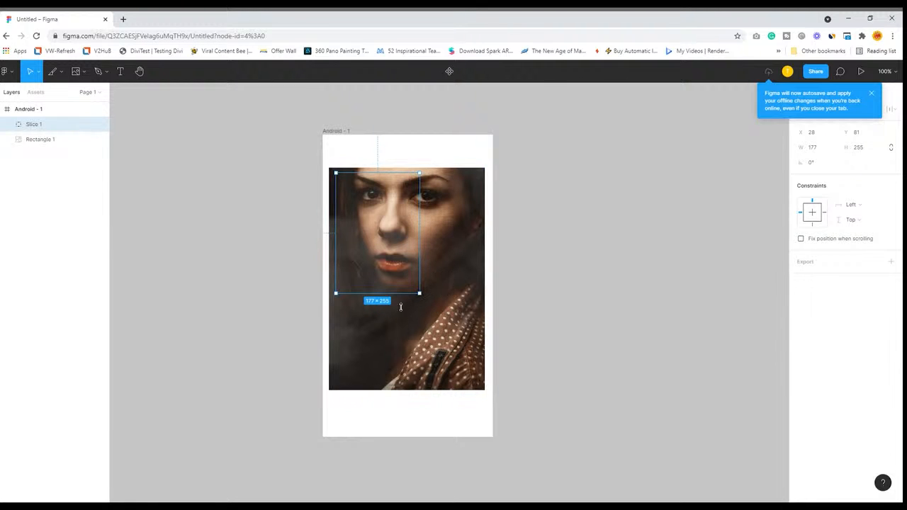
Draw two more slices stacked along the image's right side, about 117 × 105 above and 117 × 346 below.
{"action": "left_click", "coordinate": [62, 72]}
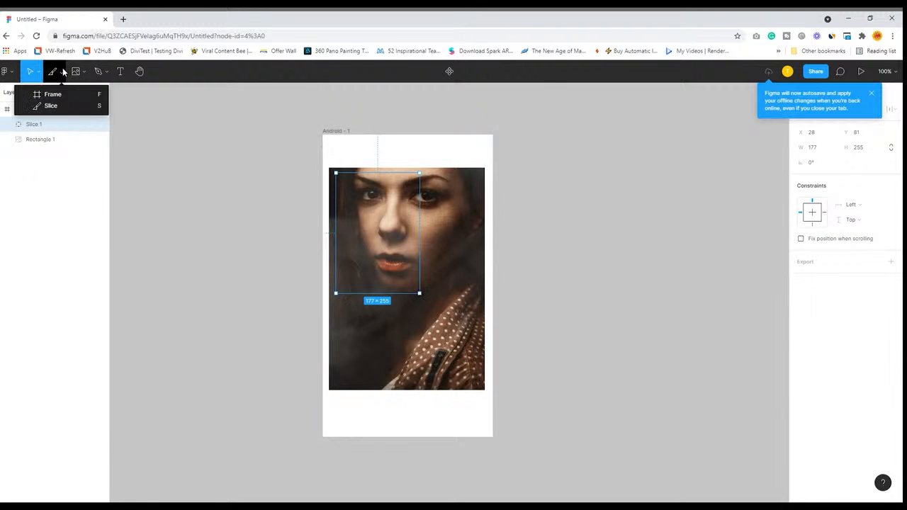
{"action": "left_click", "coordinate": [56, 106]}
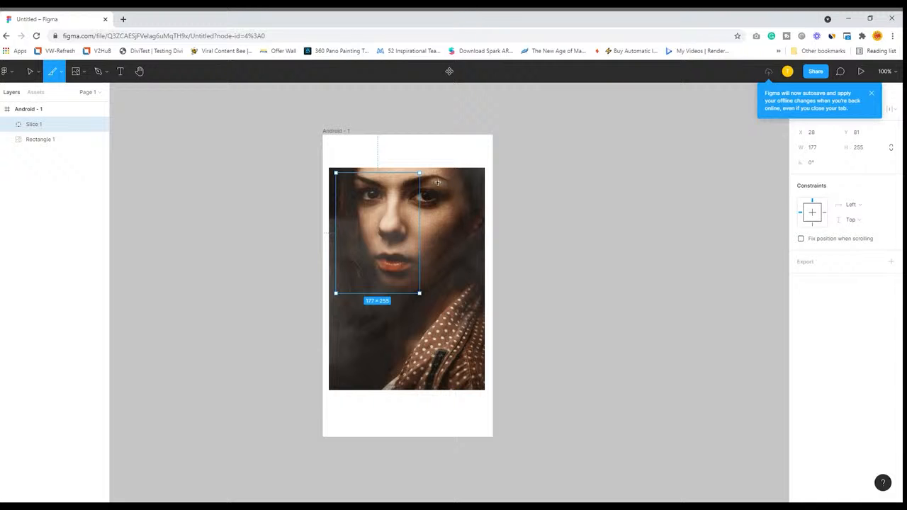
{"action": "left_click_drag", "start_coordinate": [424, 173], "coordinate": [480, 224]}
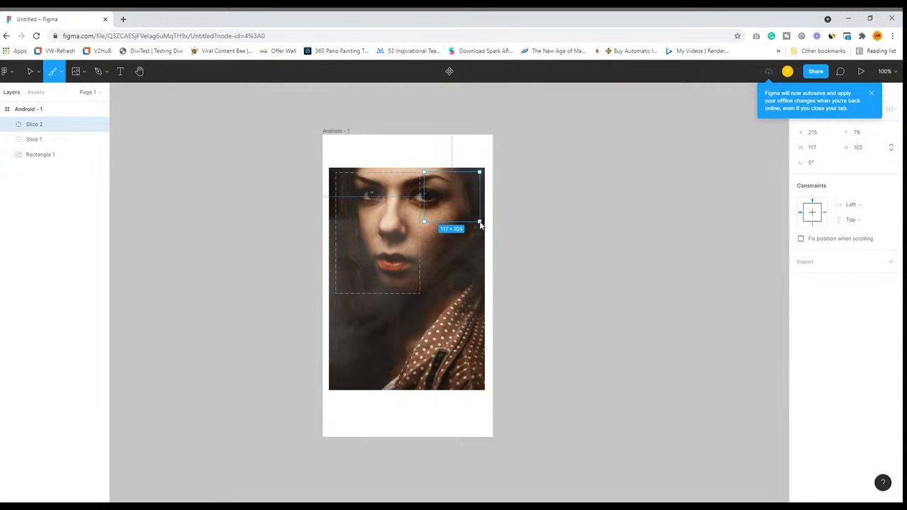
{"action": "left_click", "coordinate": [61, 72]}
{"action": "left_click", "coordinate": [50, 106]}
{"action": "left_click_drag", "start_coordinate": [423, 225], "coordinate": [479, 391]}
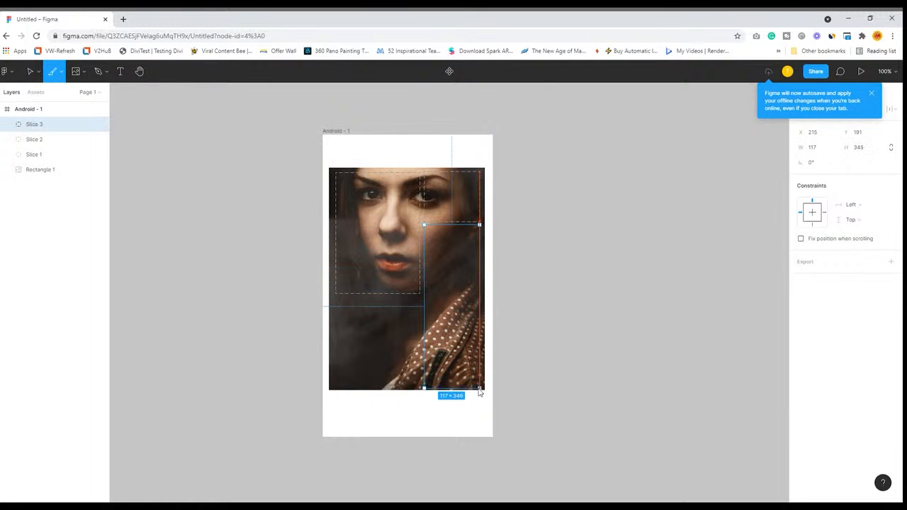
Add a 1x PNG export setting to Slice 1 and export that slice.
{"action": "left_click", "coordinate": [29, 72]}
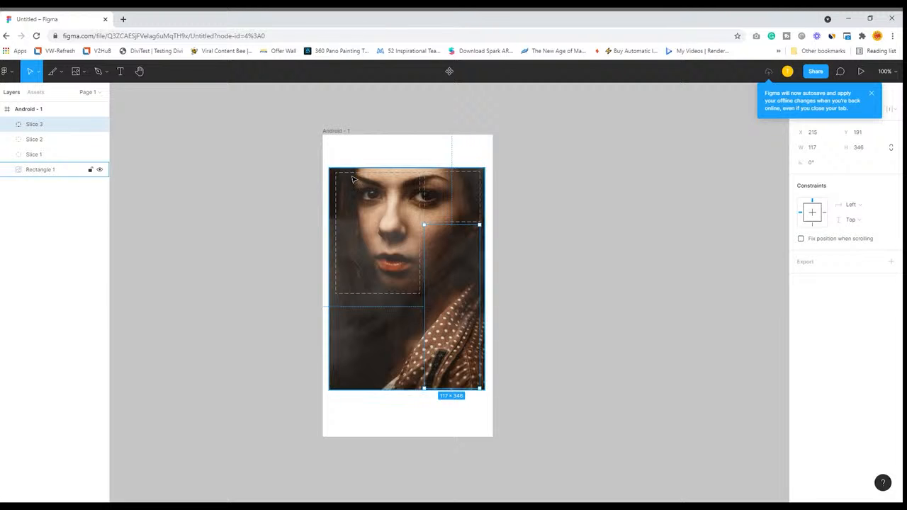
{"action": "left_click", "coordinate": [333, 204]}
{"action": "left_click", "coordinate": [40, 127]}
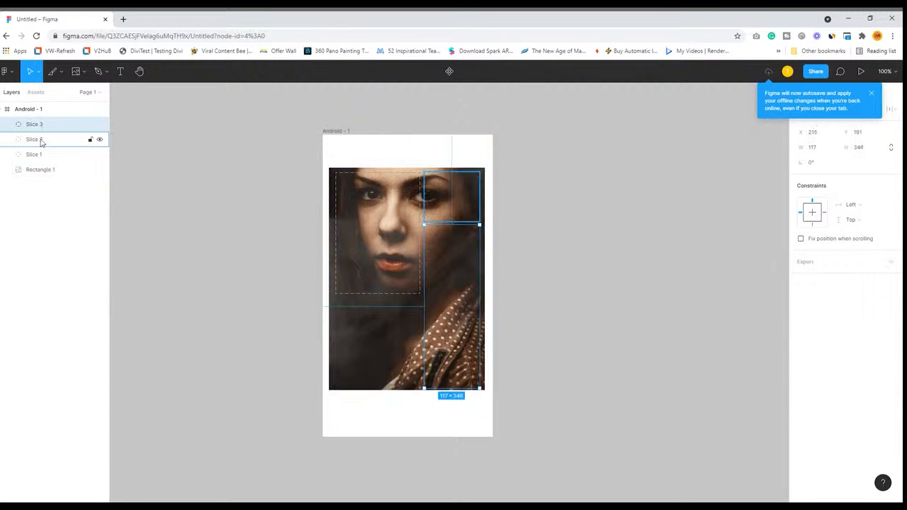
{"action": "left_click", "coordinate": [38, 154]}
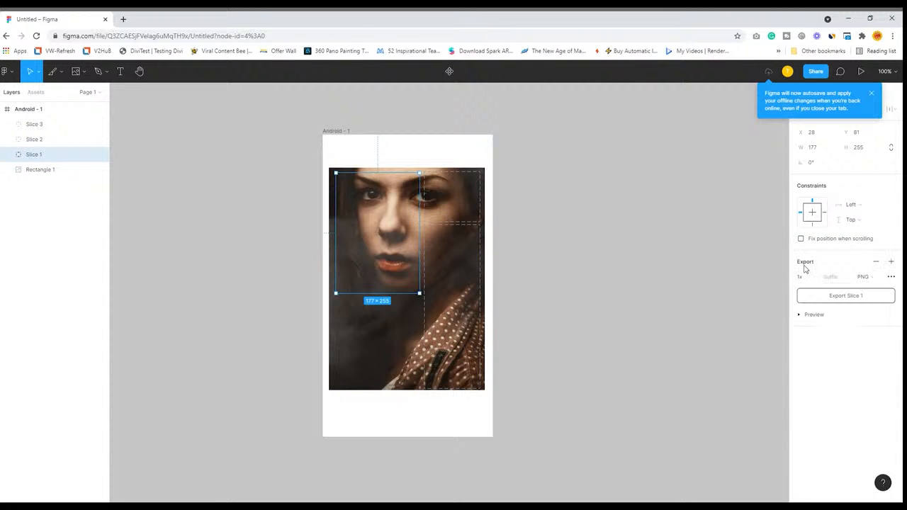
{"action": "left_click", "coordinate": [836, 298]}
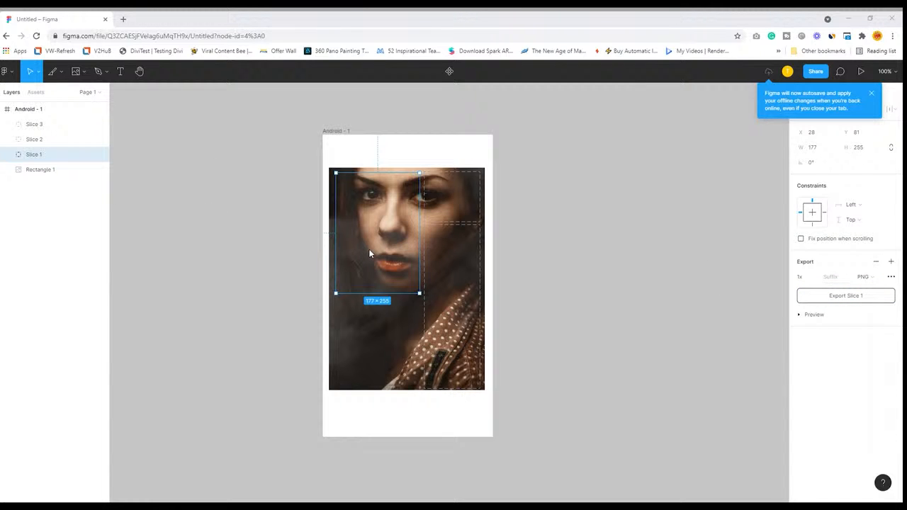
{"action": "left_click", "coordinate": [415, 253]}
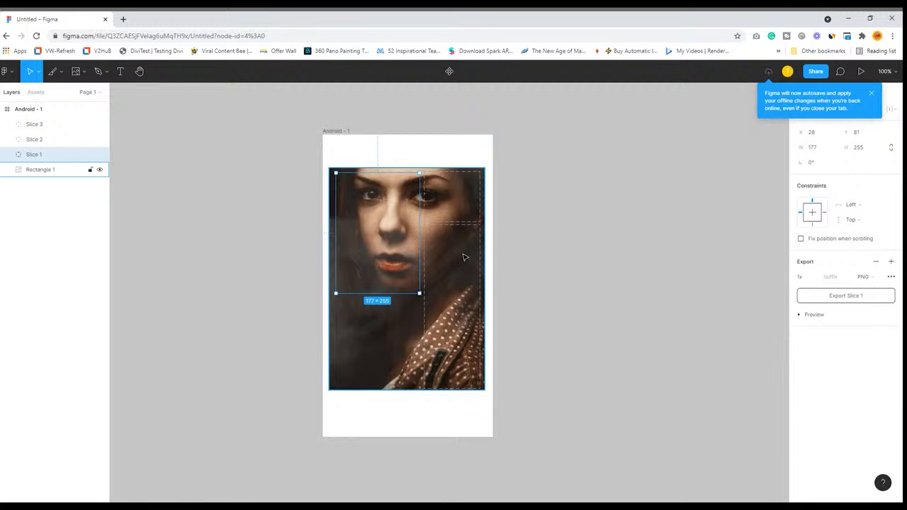
Inspect the portrait image's fill adjustments and the export settings of Slice 3 and Slice 1, and clear the selection.
{"action": "left_click", "coordinate": [445, 241]}
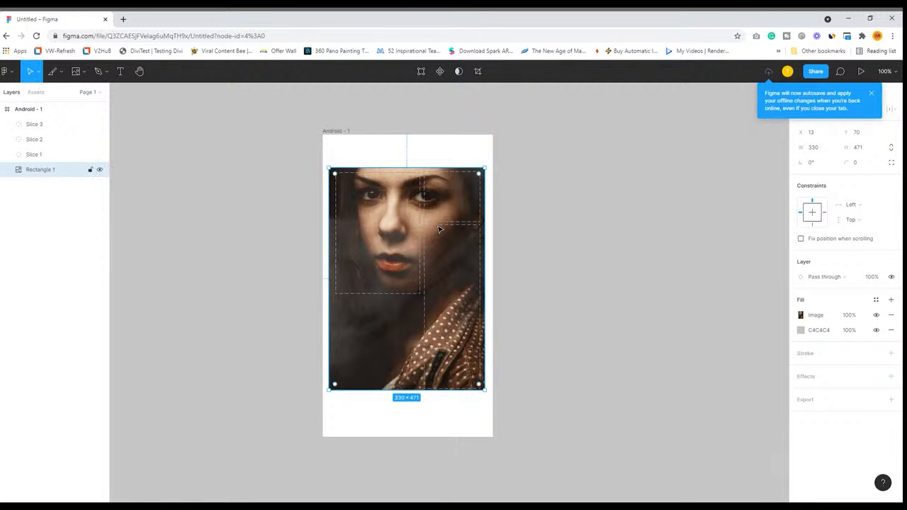
{"action": "double_click", "coordinate": [439, 228]}
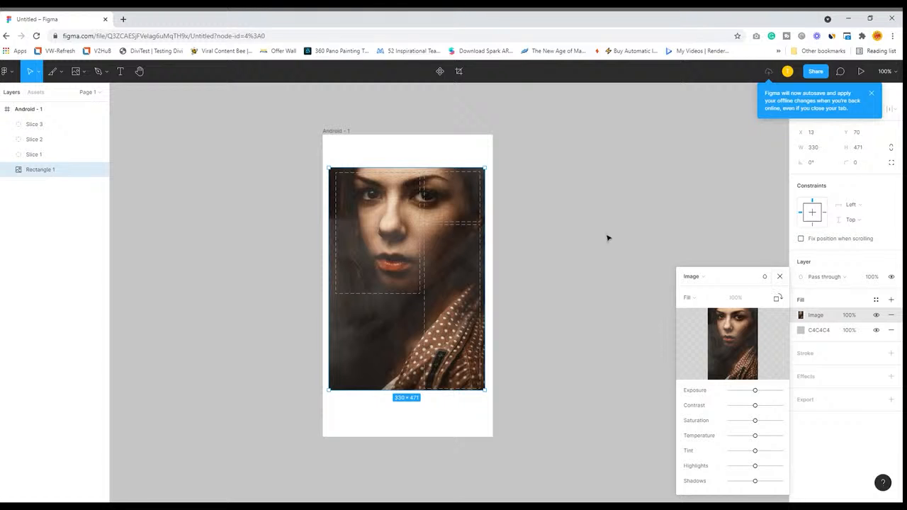
{"action": "left_click", "coordinate": [778, 277]}
{"action": "left_click", "coordinate": [36, 124]}
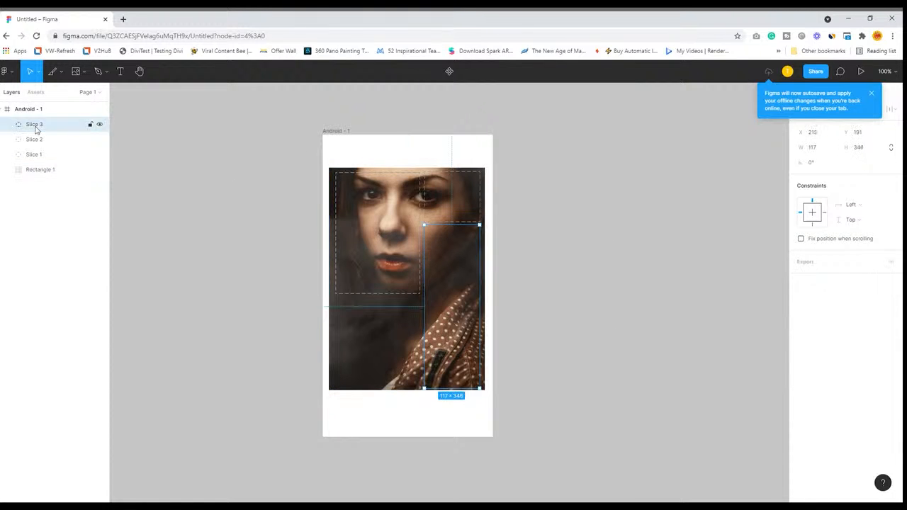
{"action": "left_click", "coordinate": [35, 154]}
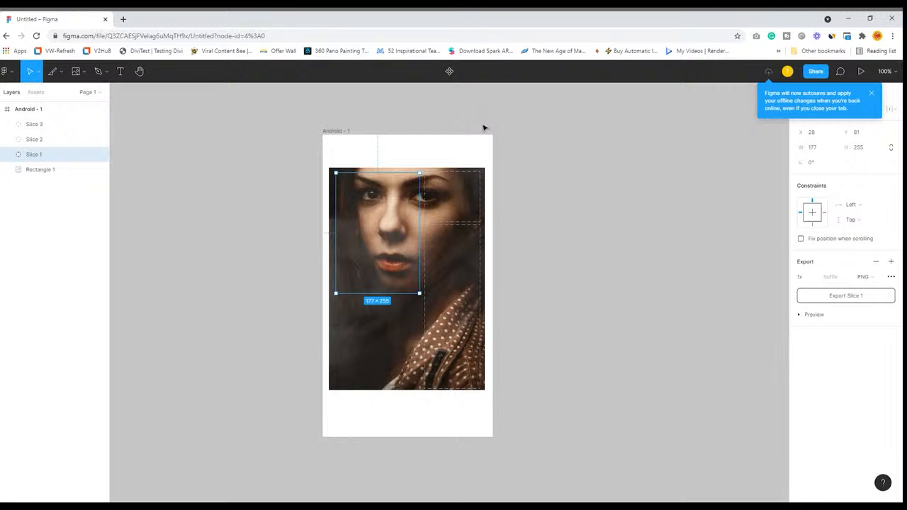
{"action": "left_click", "coordinate": [502, 125]}
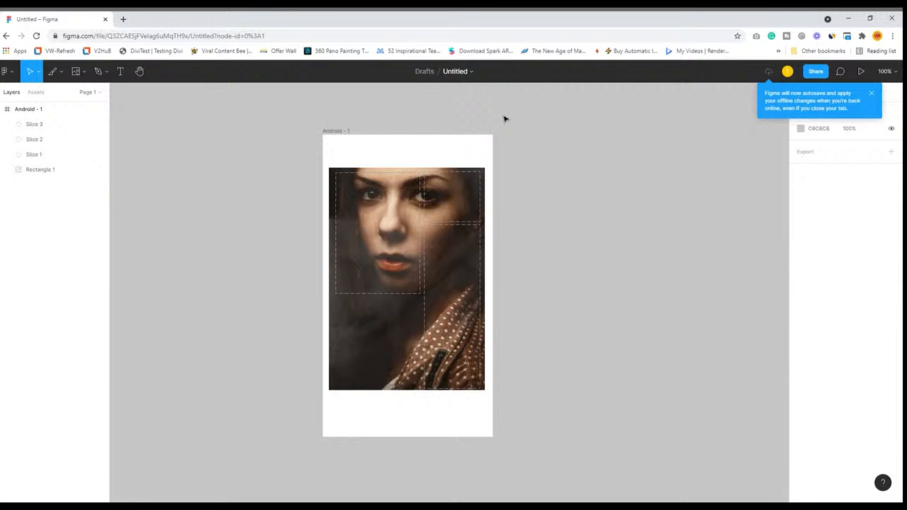